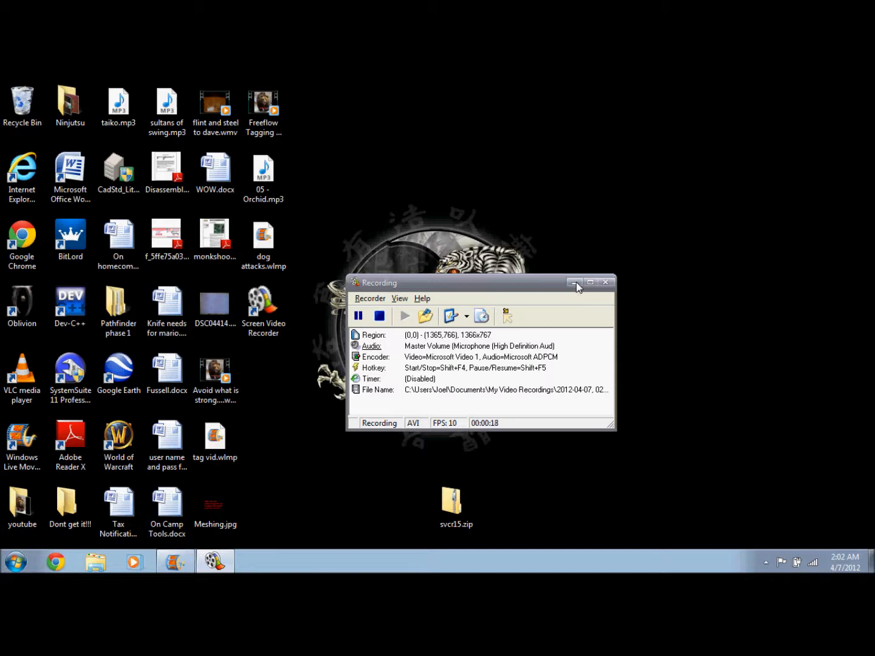
Move the screen recorder window out of the way and switch to the dog attacks project in Windows Live Movie Maker
{"action": "left_click", "coordinate": [577, 282]}
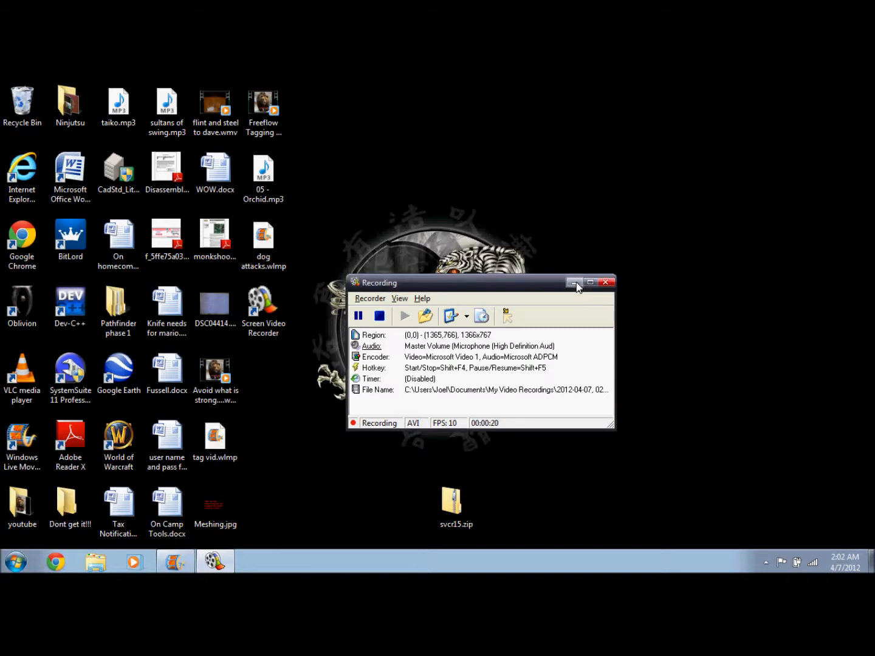
{"action": "left_click_drag", "start_coordinate": [538, 291], "coordinate": [721, 554]}
{"action": "left_click", "coordinate": [176, 562]}
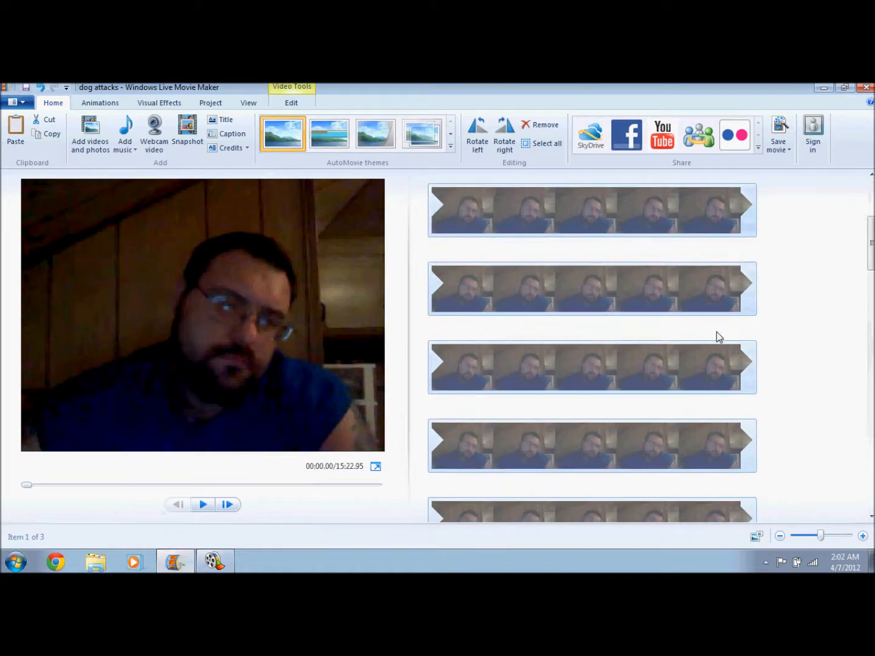
Look through the storyboard of the dog attacks project from the first clip to where the second clip begins
{"action": "scroll", "coordinate": [759, 340], "scroll_direction": "down", "scroll_amount": 10}
{"action": "scroll", "coordinate": [778, 347], "scroll_direction": "up", "scroll_amount": 10}
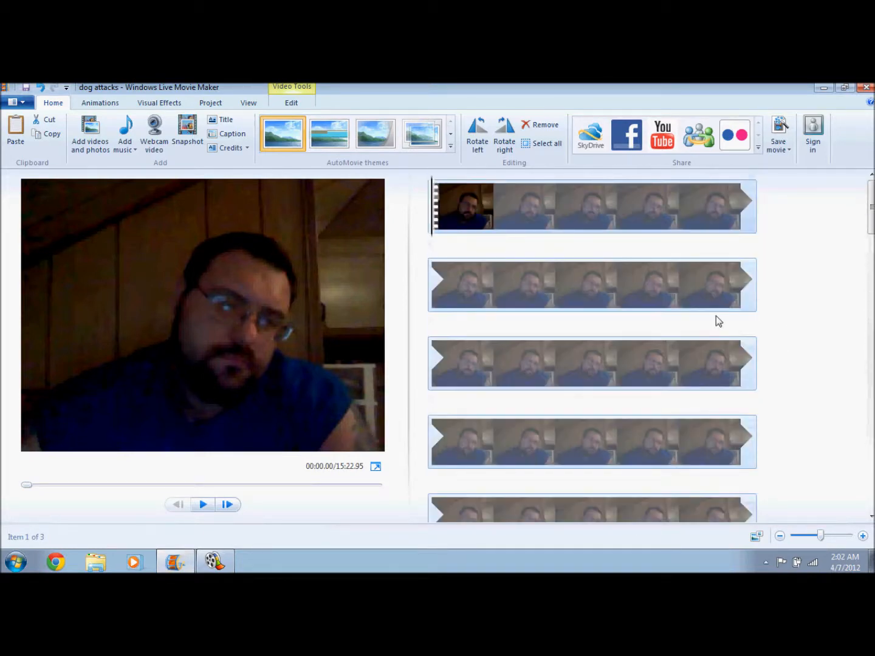
{"action": "scroll", "coordinate": [826, 289], "scroll_direction": "down", "scroll_amount": 3}
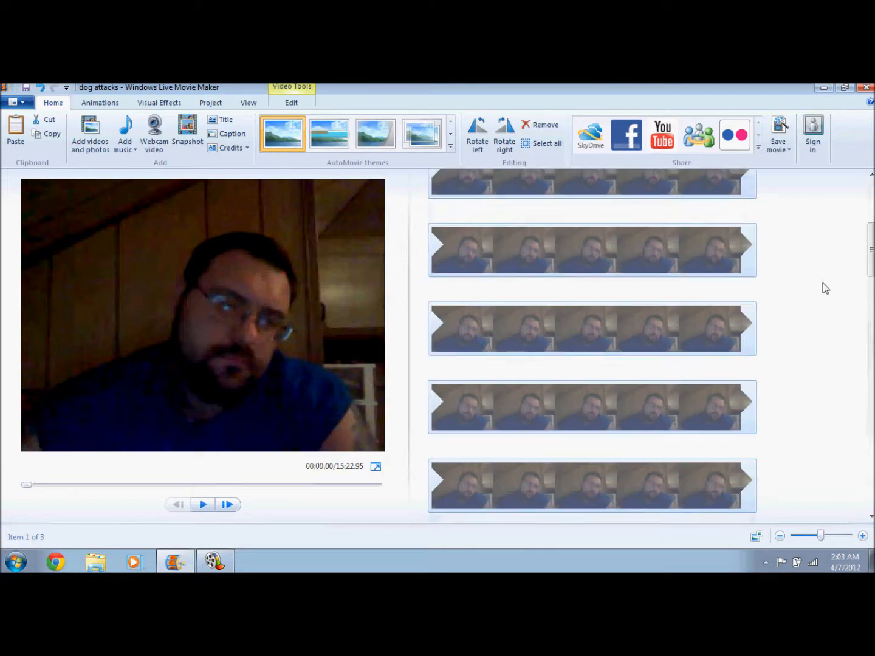
{"action": "scroll", "coordinate": [823, 328], "scroll_direction": "down", "scroll_amount": 1}
{"action": "scroll", "coordinate": [822, 332], "scroll_direction": "down", "scroll_amount": 3}
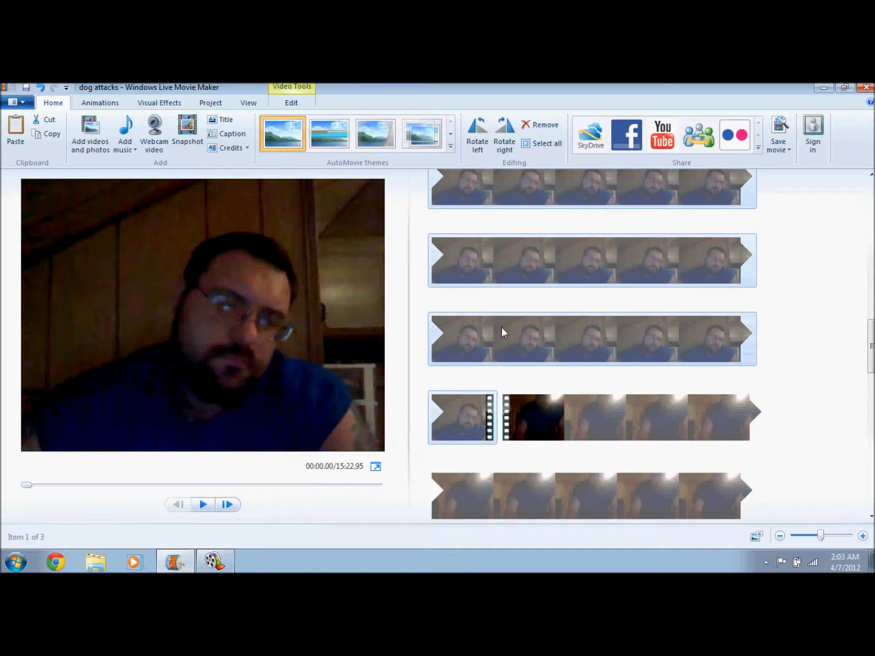
{"action": "scroll", "coordinate": [802, 320], "scroll_direction": "up", "scroll_amount": 10}
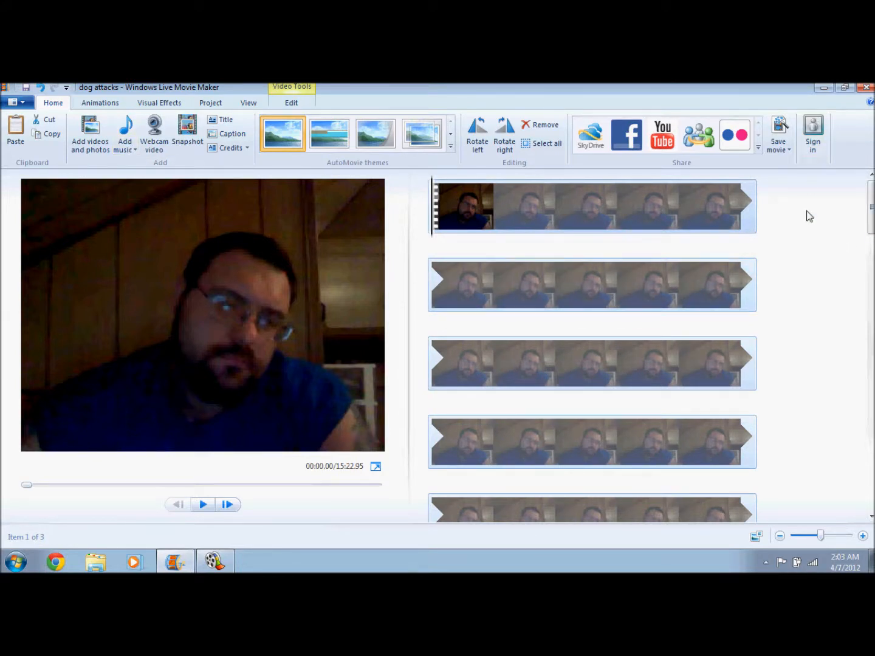
{"action": "left_click", "coordinate": [825, 90]}
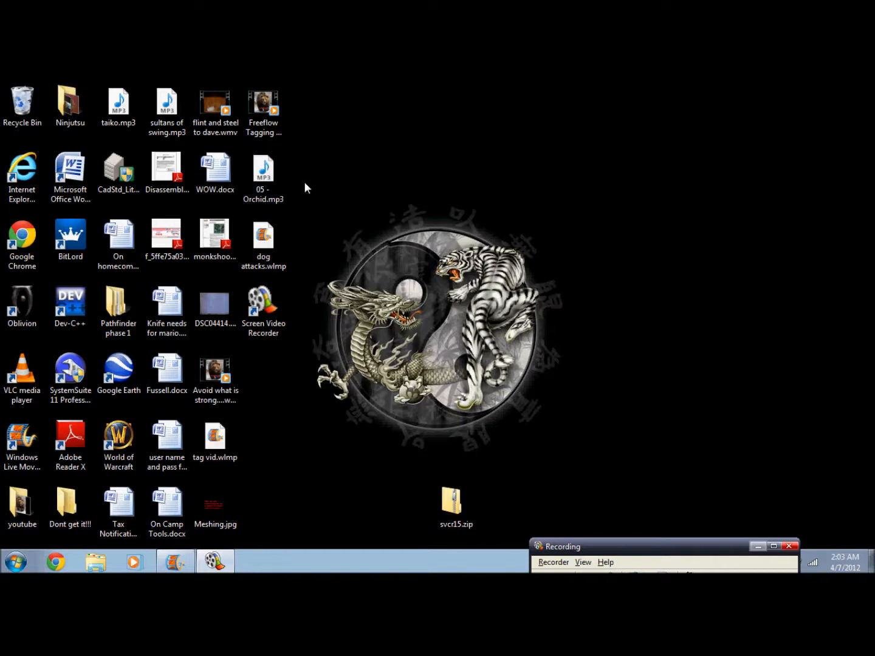
{"action": "left_click", "coordinate": [57, 566]}
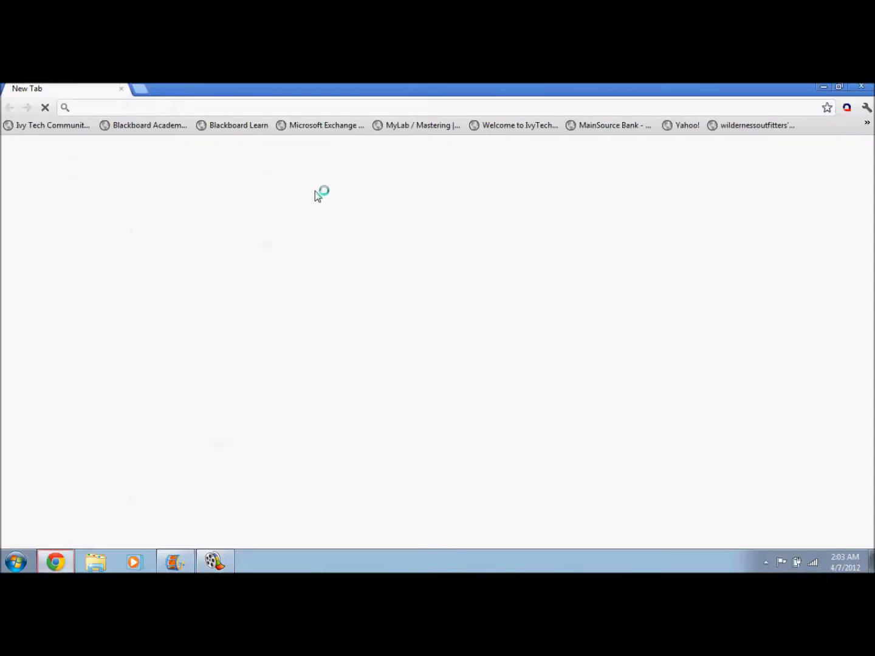
{"action": "left_click", "coordinate": [829, 85]}
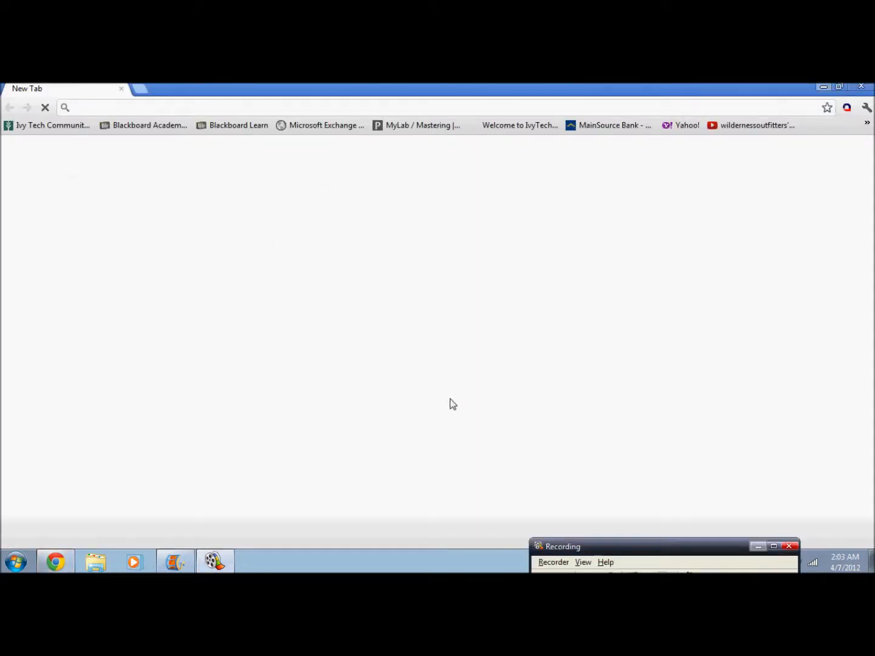
{"action": "left_click", "coordinate": [823, 87]}
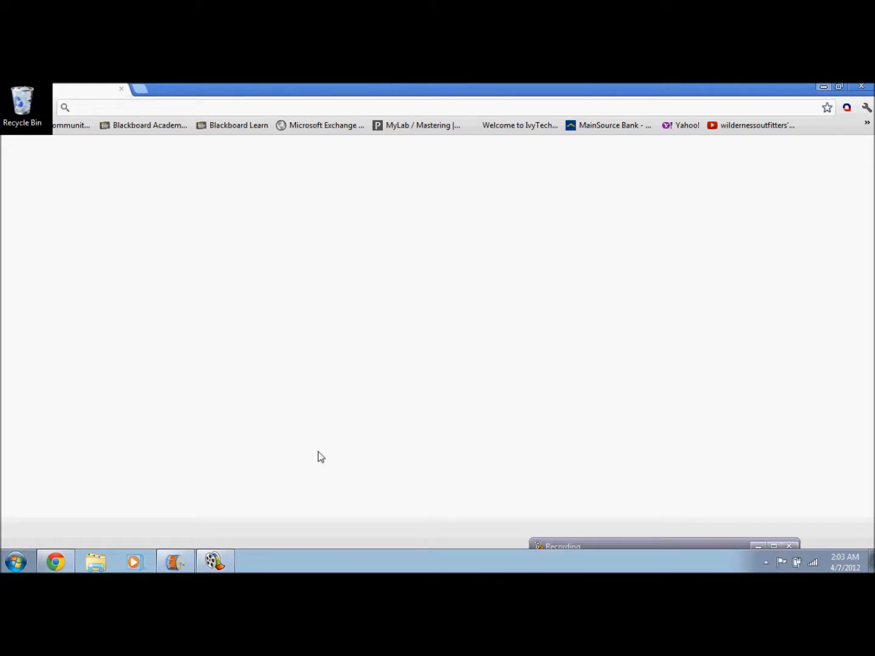
{"action": "left_click", "coordinate": [64, 562]}
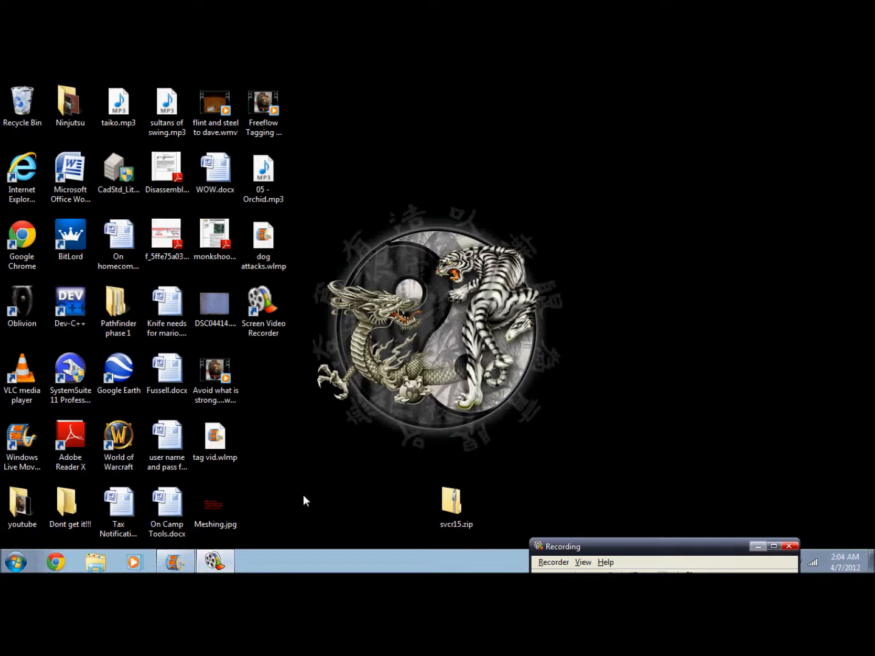
{"action": "left_click", "coordinate": [178, 564]}
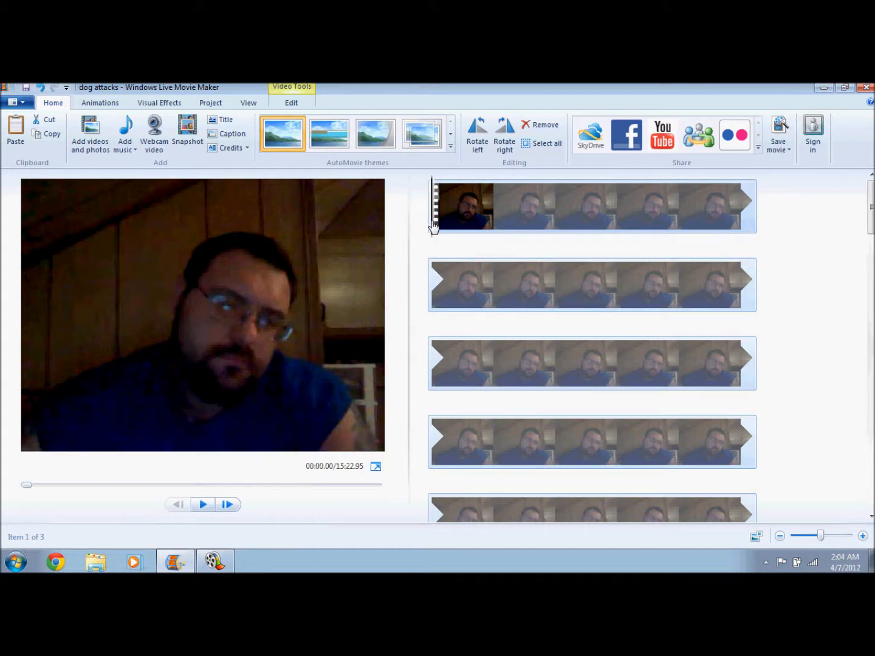
Add sultans of swing.mp3 from the desktop as music starting at 00:27.36 in the first clip
{"action": "left_click", "coordinate": [605, 208]}
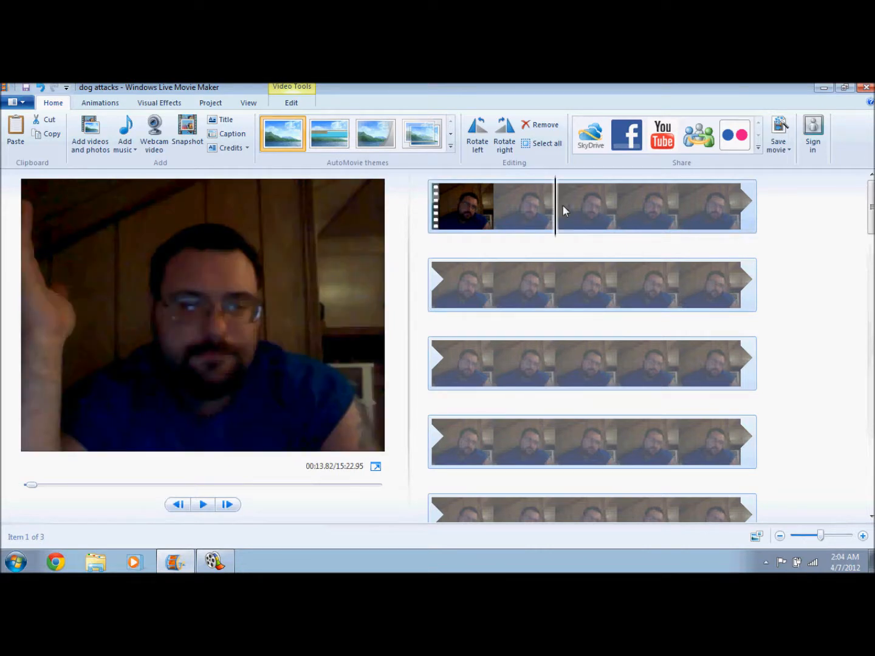
{"action": "left_click_drag", "start_coordinate": [559, 211], "coordinate": [680, 205]}
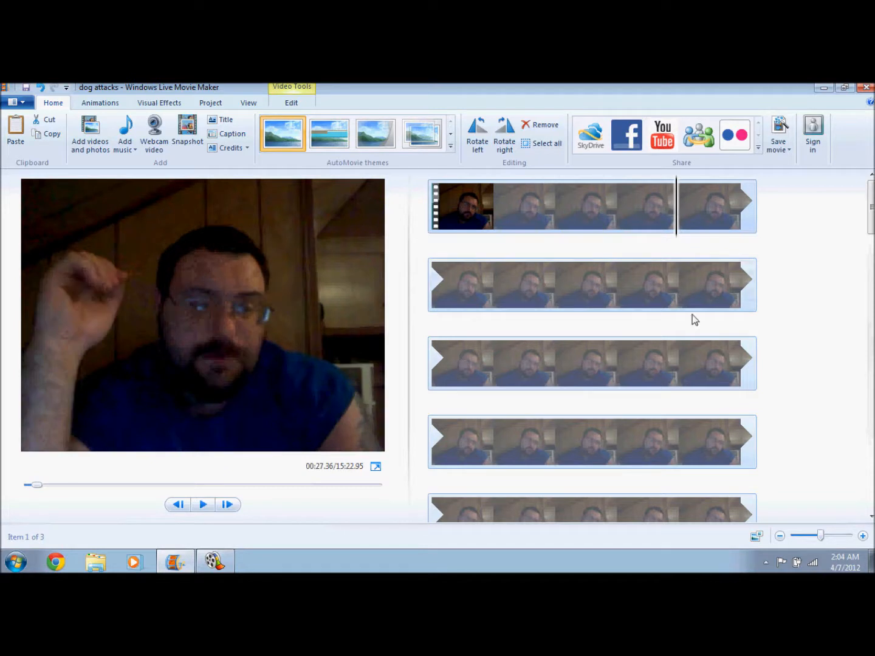
{"action": "left_click", "coordinate": [125, 150]}
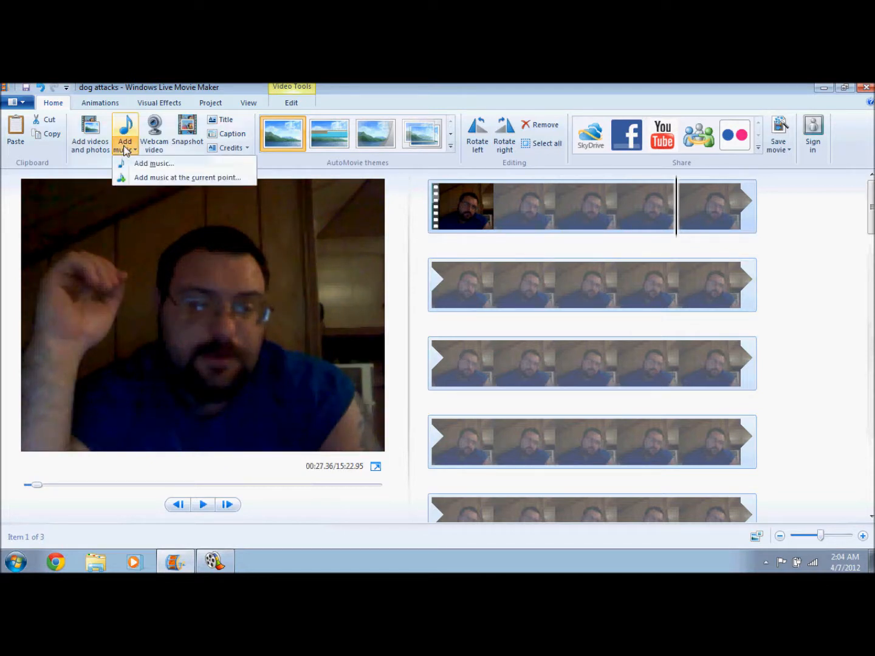
{"action": "left_click", "coordinate": [146, 179]}
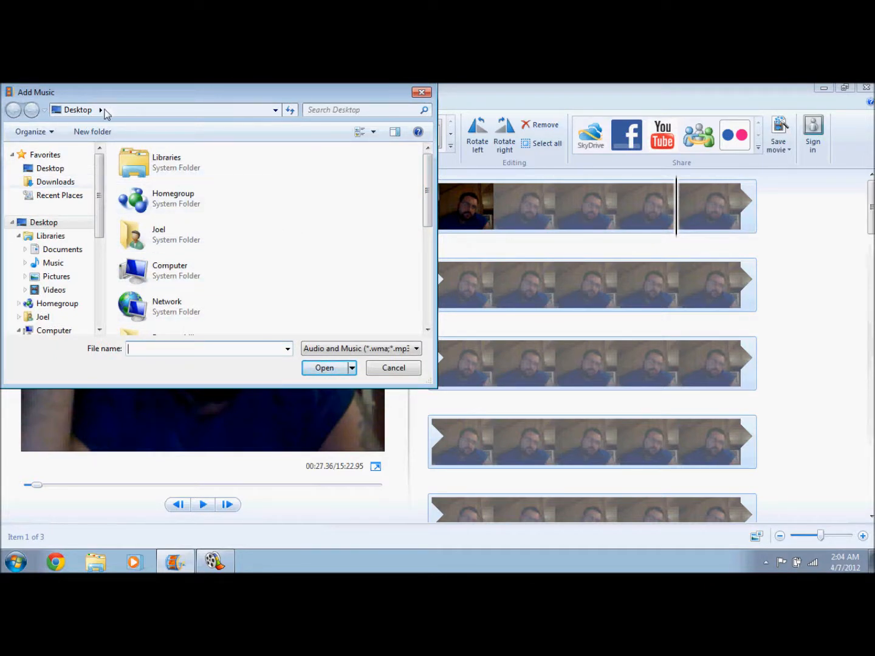
{"action": "left_click_drag", "start_coordinate": [427, 211], "coordinate": [419, 296]}
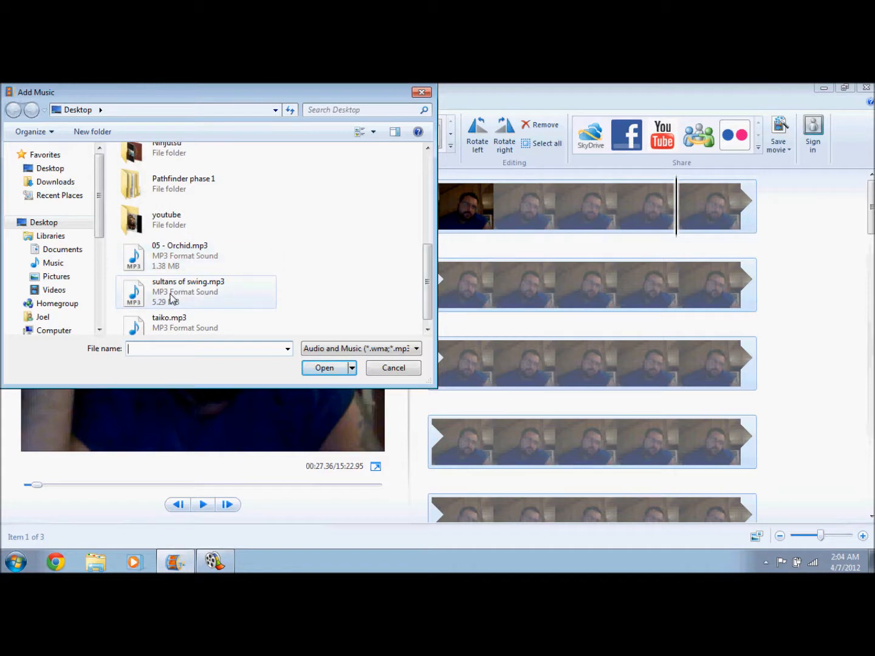
{"action": "left_click", "coordinate": [207, 296]}
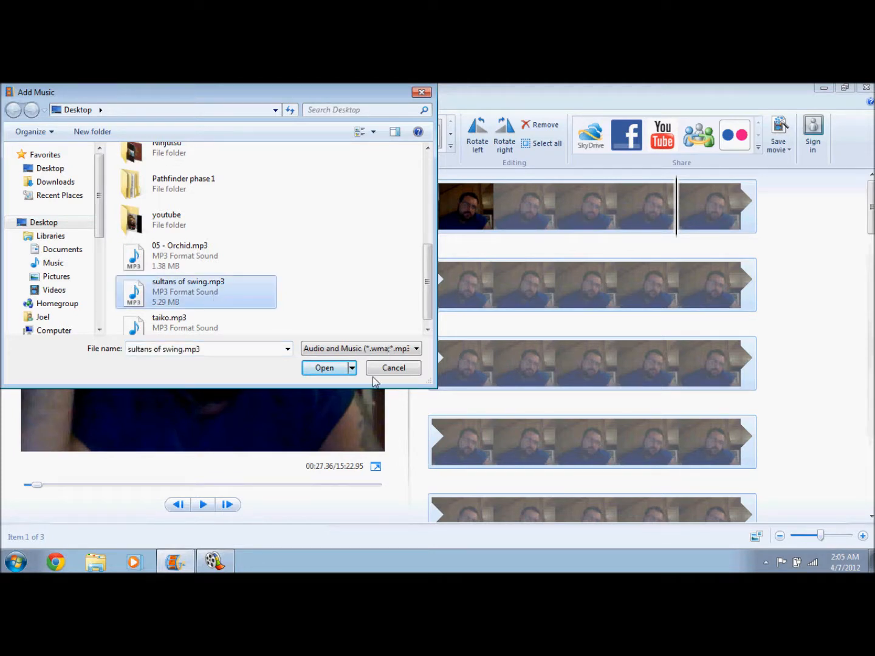
{"action": "left_click", "coordinate": [328, 370]}
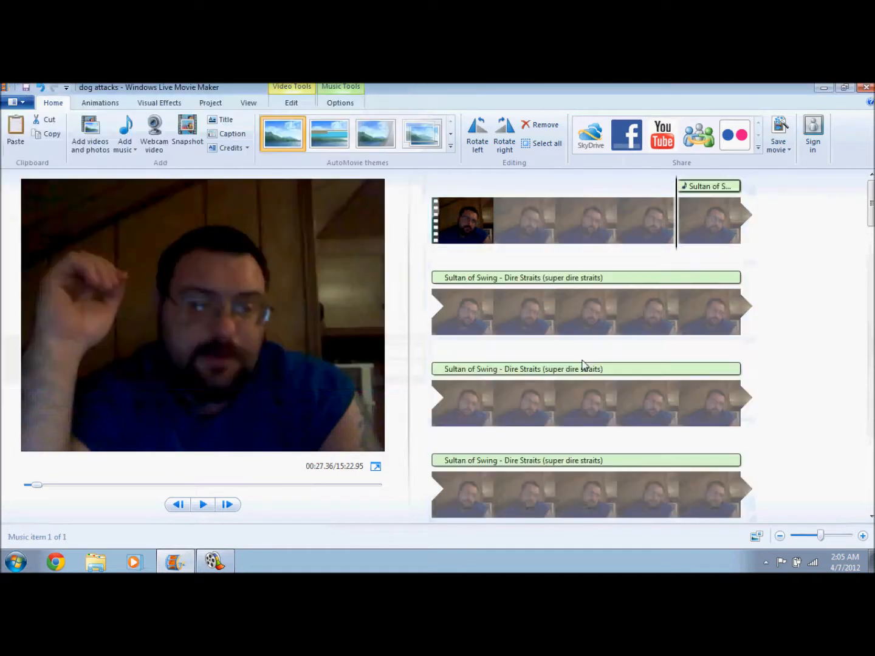
Play the movie from 00:27.00, just before the added music starts, and pause it after a few seconds
{"action": "left_click", "coordinate": [458, 218]}
{"action": "left_click", "coordinate": [618, 234]}
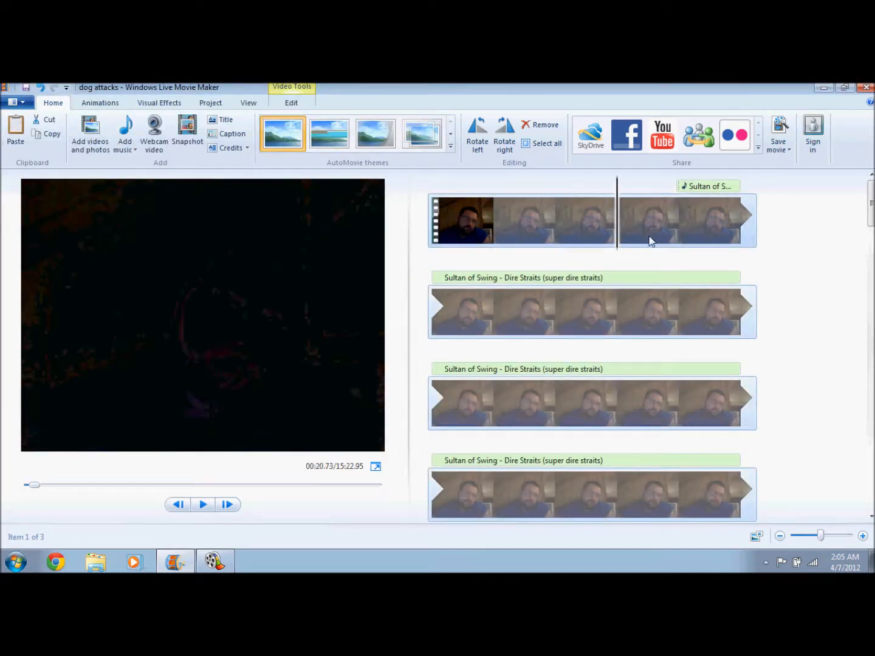
{"action": "left_click", "coordinate": [449, 222]}
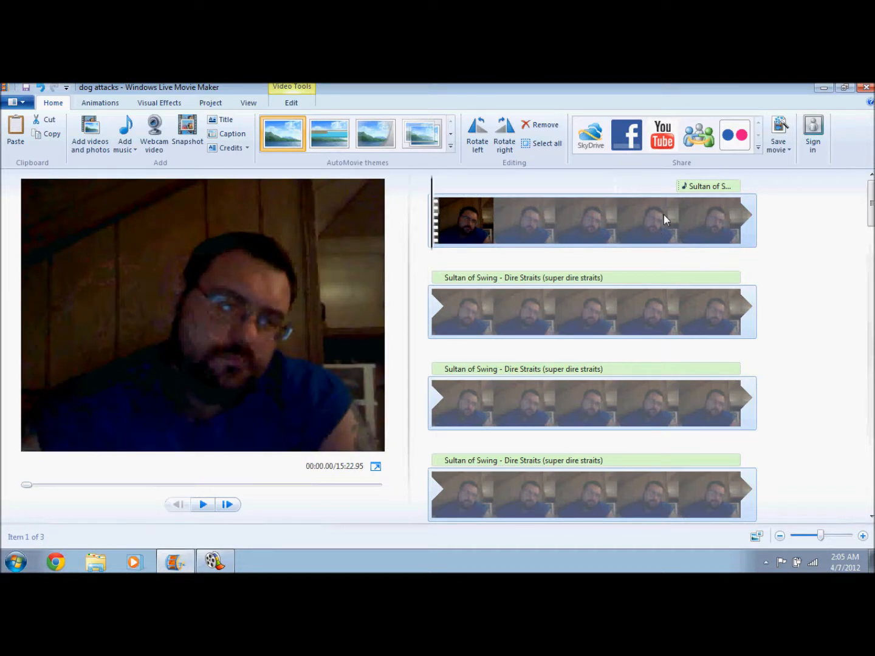
{"action": "left_click_drag", "start_coordinate": [432, 223], "coordinate": [675, 227]}
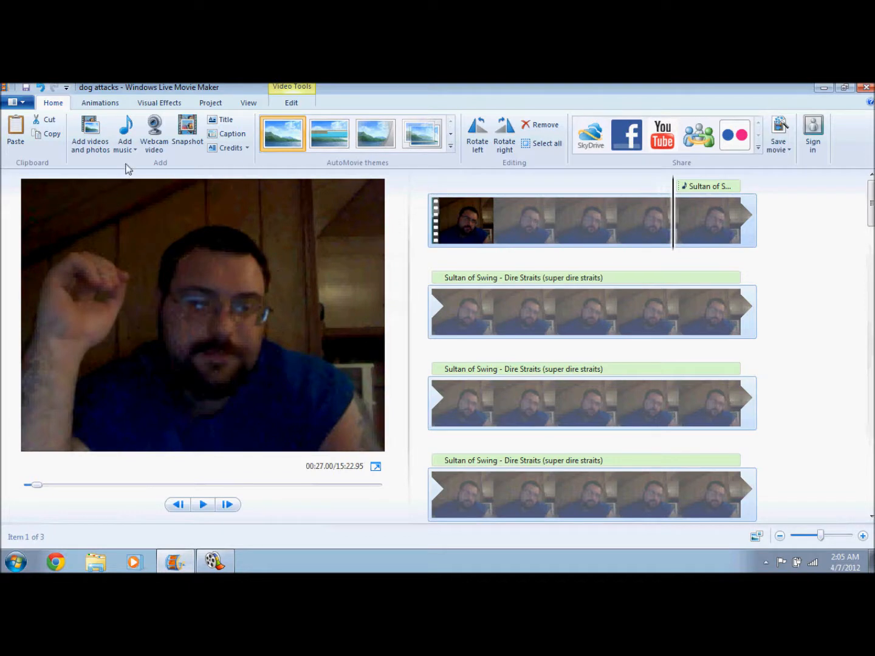
{"action": "left_click", "coordinate": [204, 506]}
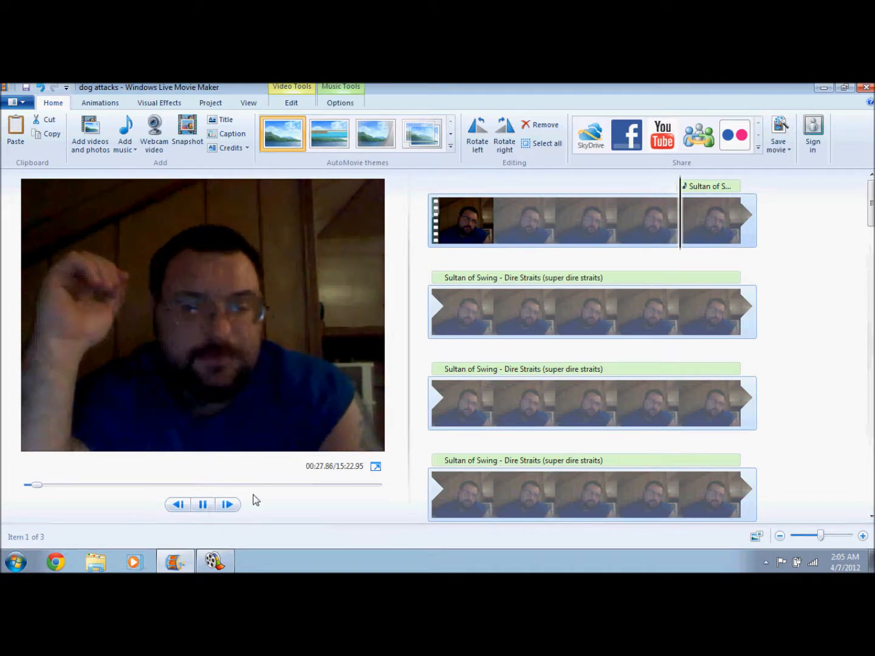
{"action": "left_click", "coordinate": [210, 511]}
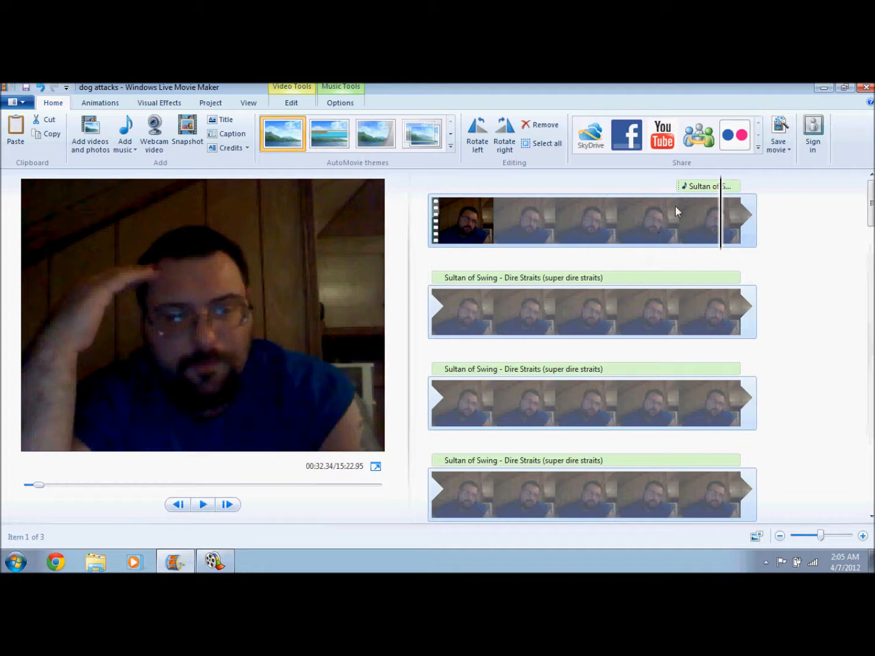
Remove the Sultan of Swing music item from the project
{"action": "left_click", "coordinate": [694, 188]}
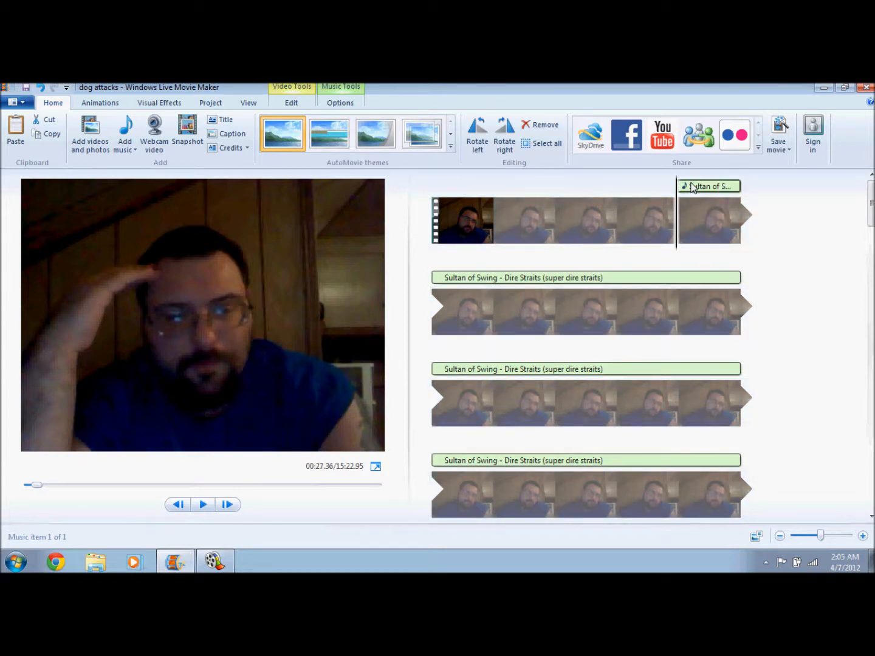
{"action": "right_click", "coordinate": [693, 188]}
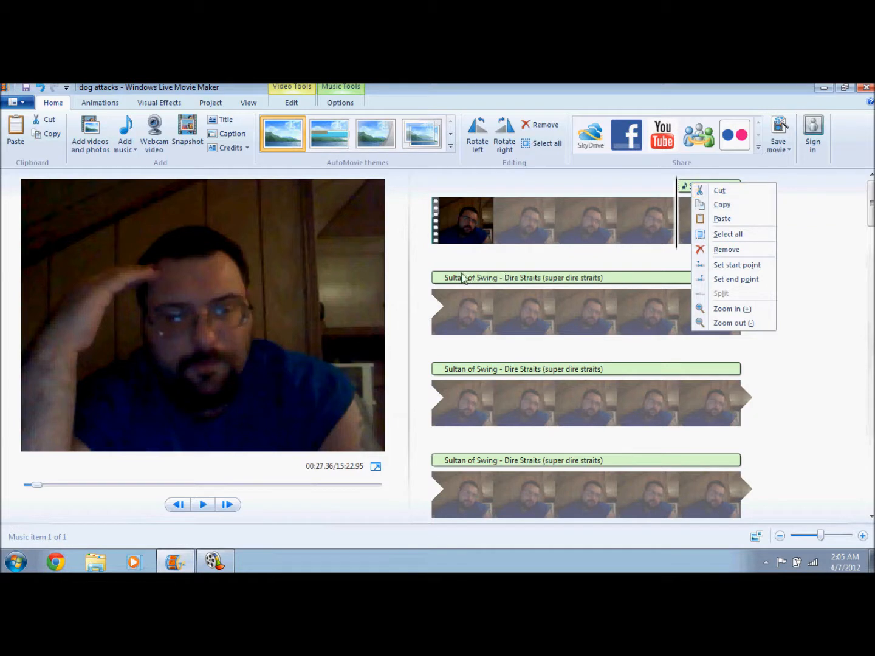
{"action": "left_click", "coordinate": [746, 249]}
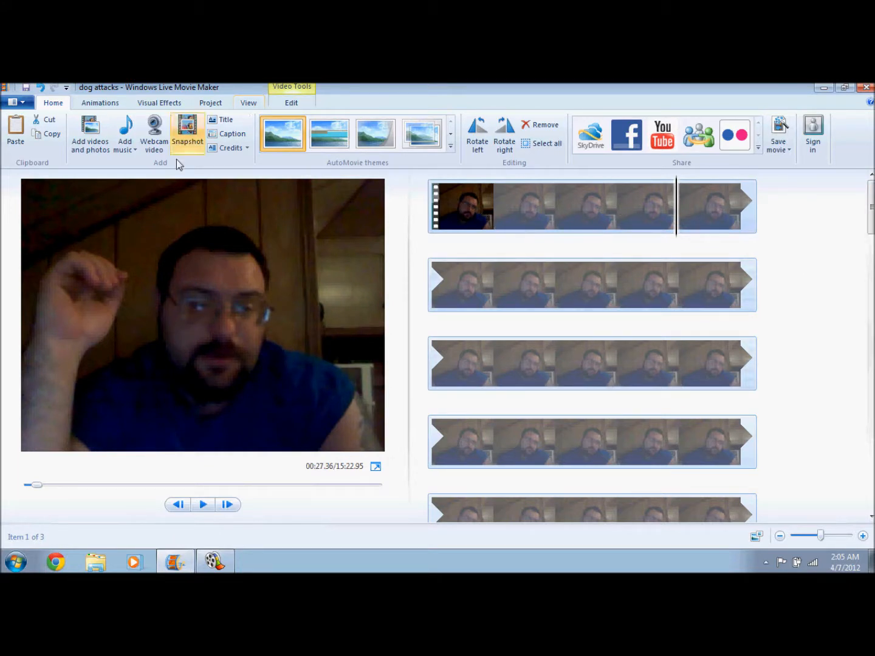
Lower the first clip's video volume to its minimum
{"action": "left_click", "coordinate": [289, 105]}
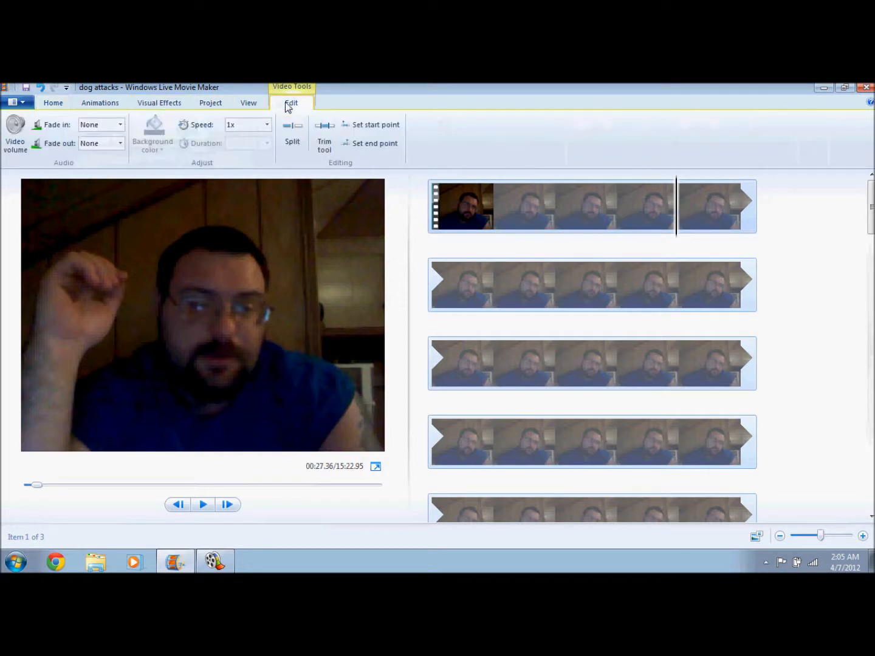
{"action": "left_click", "coordinate": [12, 138]}
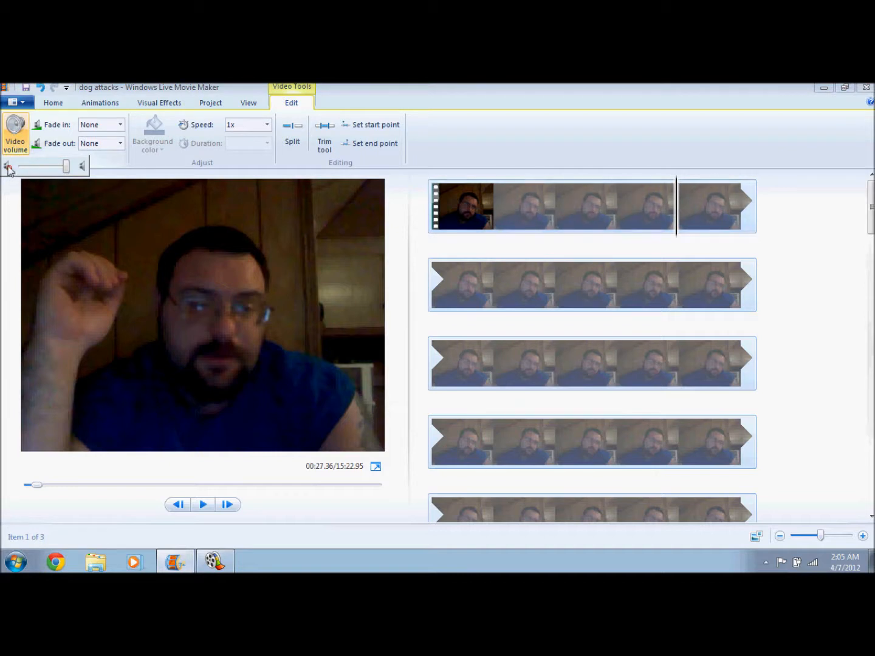
{"action": "left_click_drag", "start_coordinate": [67, 167], "coordinate": [23, 166]}
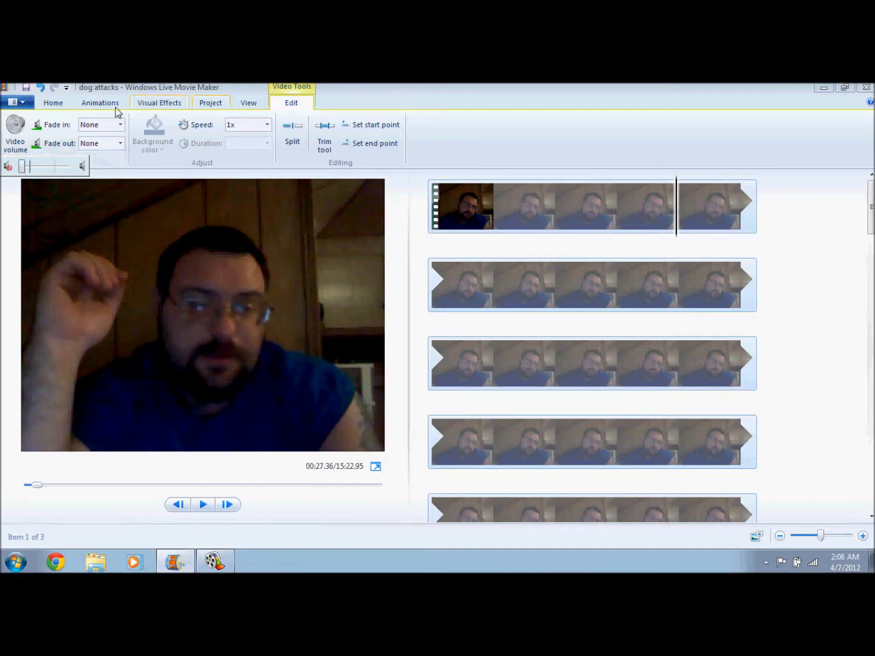
{"action": "left_click", "coordinate": [63, 104]}
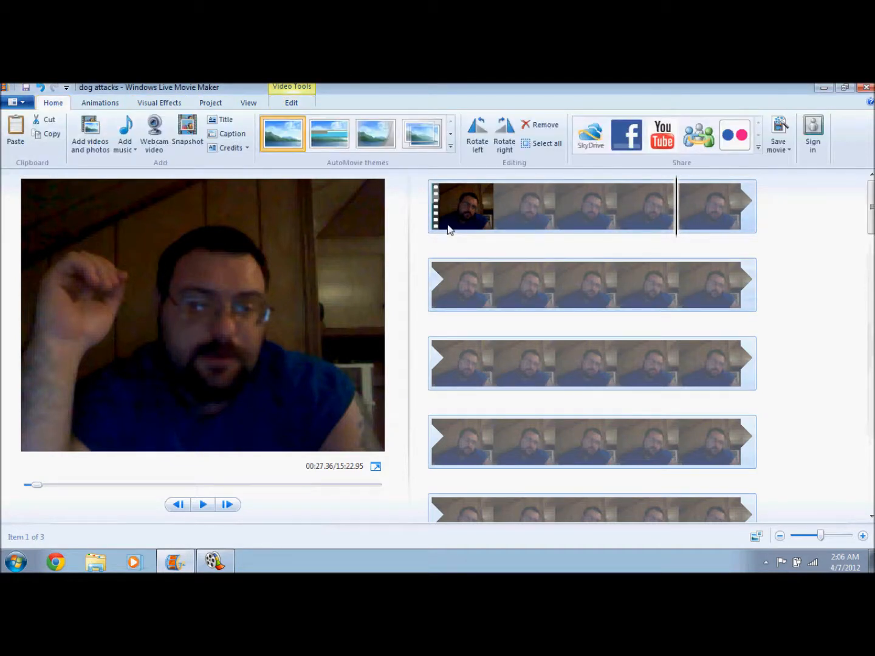
Play the first clip from 00:20.73 and pause it at 00:26.39
{"action": "left_click", "coordinate": [616, 207]}
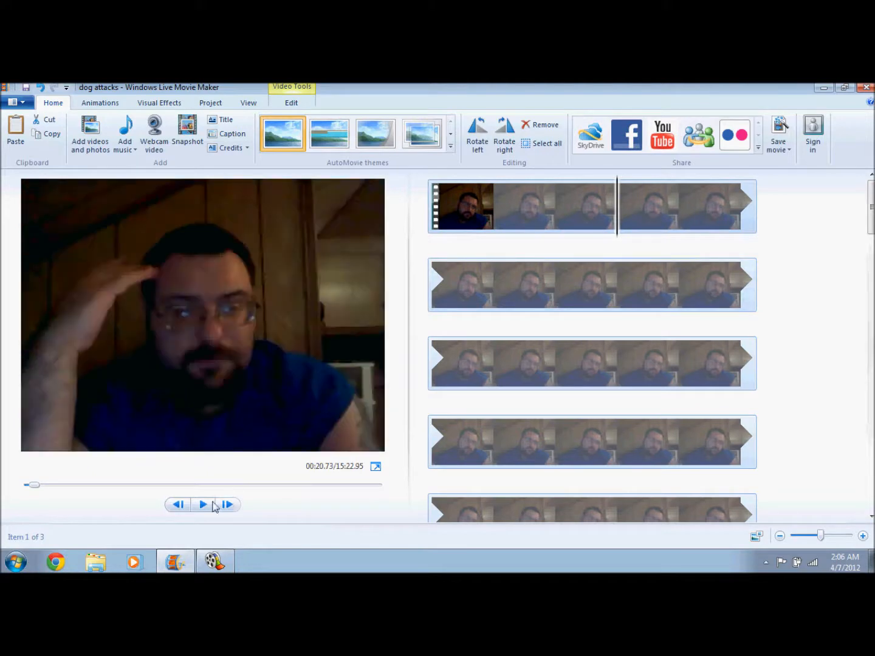
{"action": "left_click", "coordinate": [204, 505]}
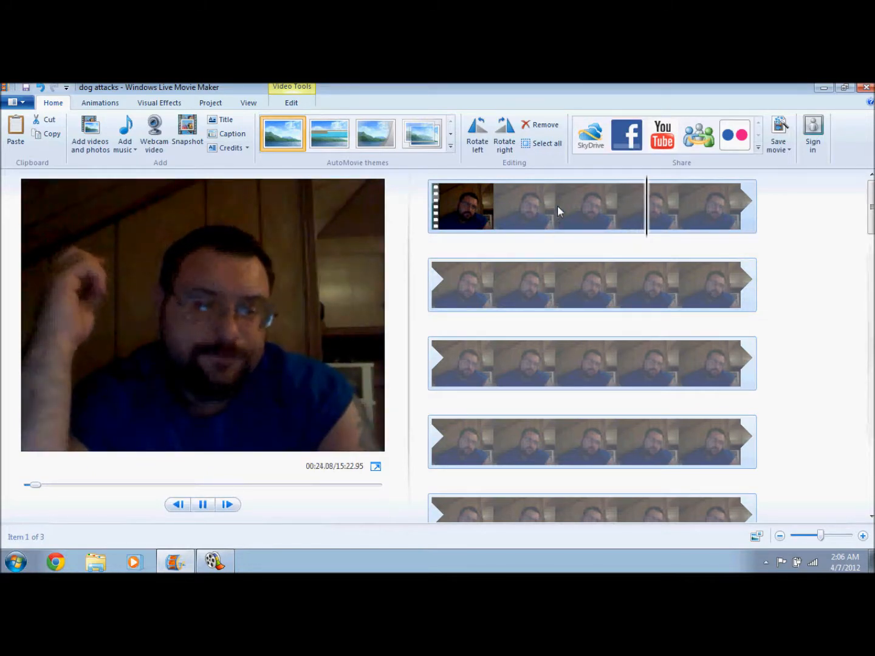
{"action": "left_click", "coordinate": [202, 506]}
{"action": "left_click", "coordinate": [128, 148]}
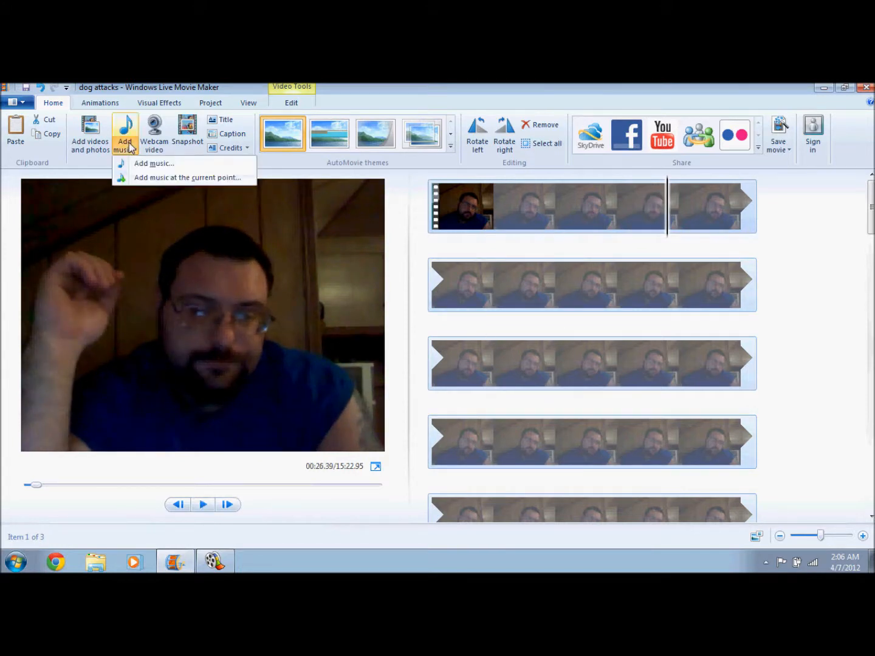
{"action": "left_click", "coordinate": [168, 181]}
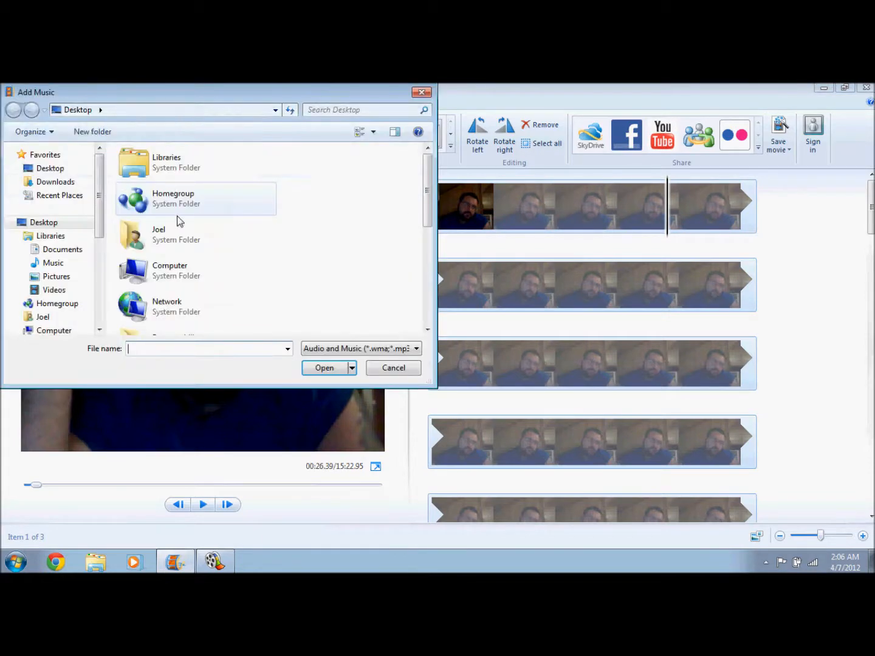
{"action": "left_click", "coordinate": [421, 93]}
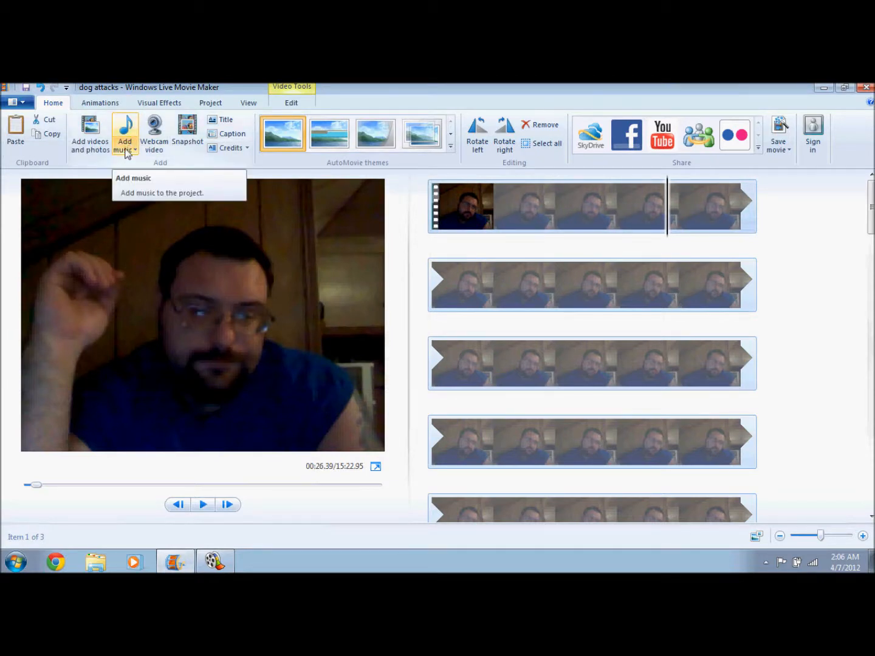
Add sultans of swing.mp3 from the desktop as music at the current point, 00:26.39
{"action": "left_click", "coordinate": [127, 152]}
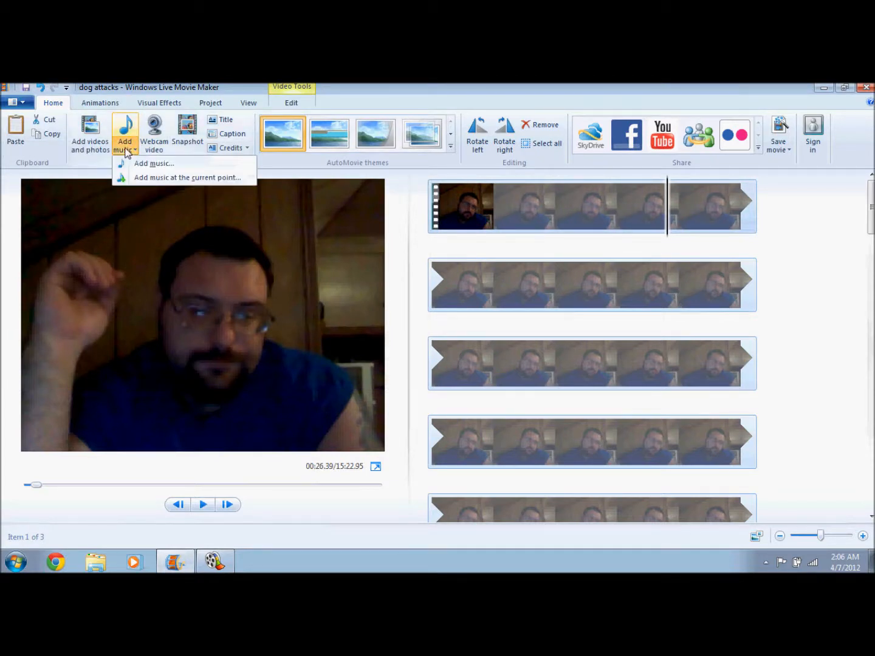
{"action": "left_click", "coordinate": [145, 183]}
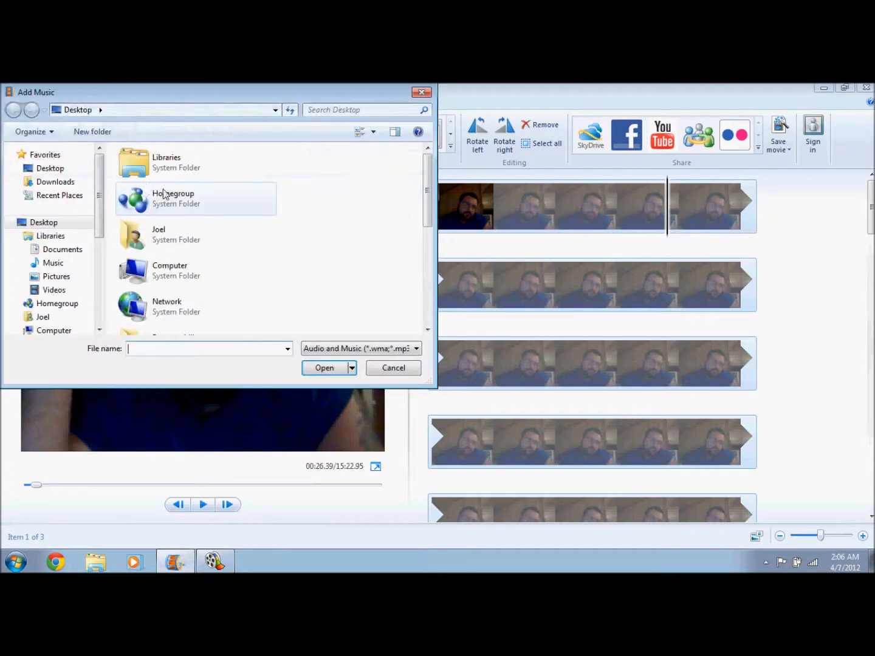
{"action": "left_click_drag", "start_coordinate": [427, 194], "coordinate": [410, 299]}
{"action": "left_click", "coordinate": [220, 285]}
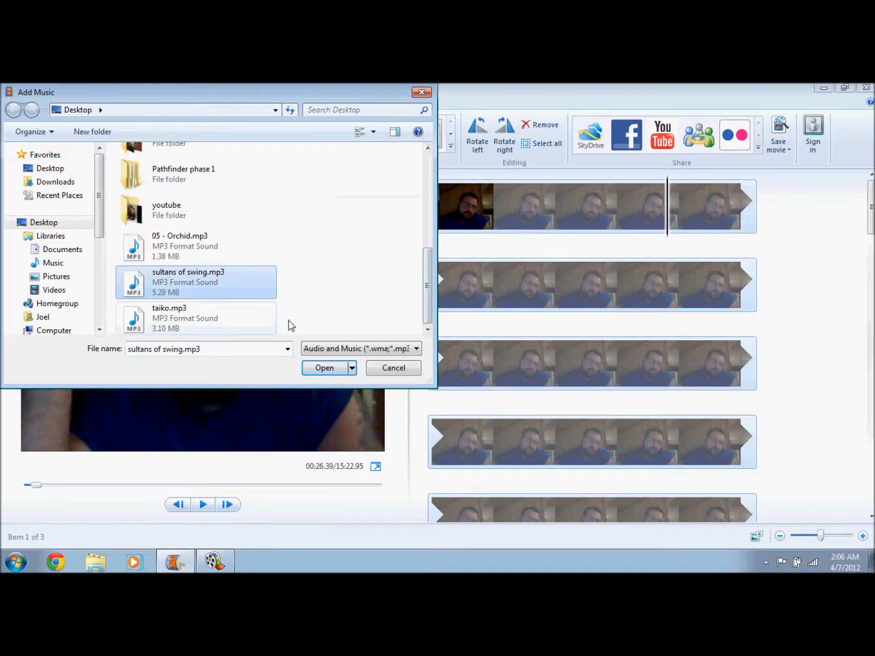
{"action": "left_click", "coordinate": [324, 368]}
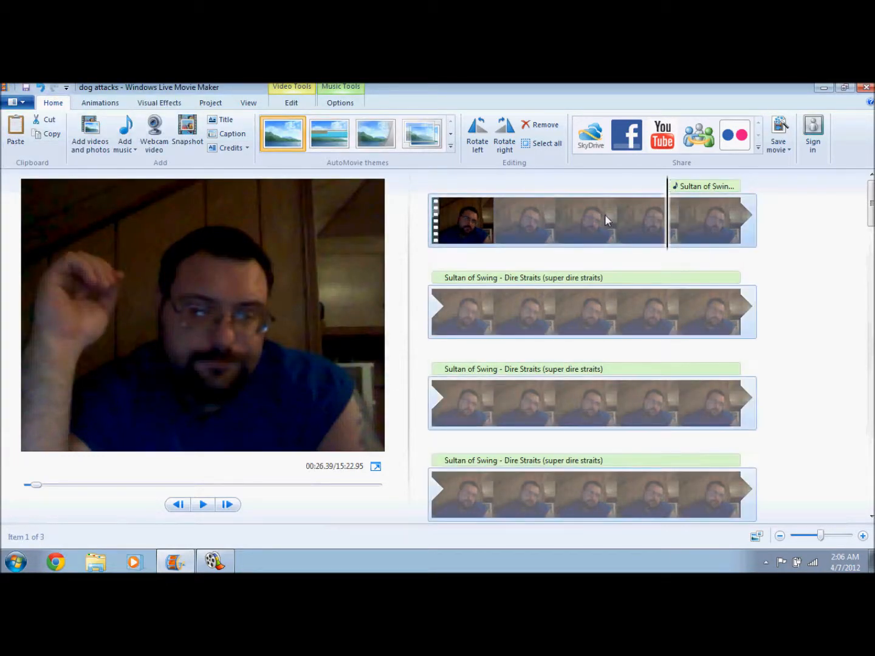
Play the movie from 00:20.73, before the added music starts, and pause it at about 00:44
{"action": "left_click", "coordinate": [555, 221]}
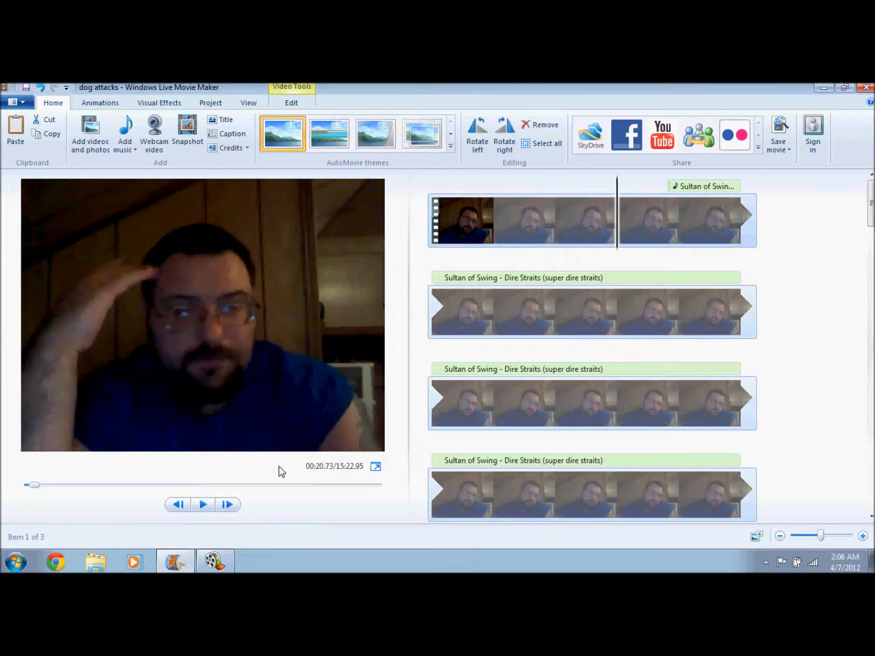
{"action": "left_click", "coordinate": [206, 506]}
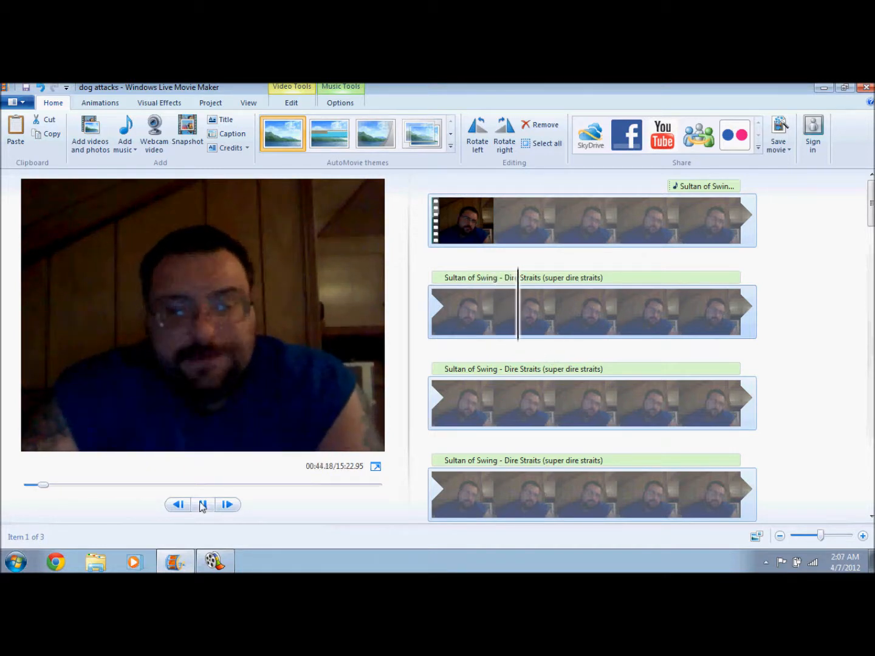
{"action": "key", "text": "space"}
Remove the Sultan of Swing music item from the timeline again
{"action": "right_click", "coordinate": [592, 277]}
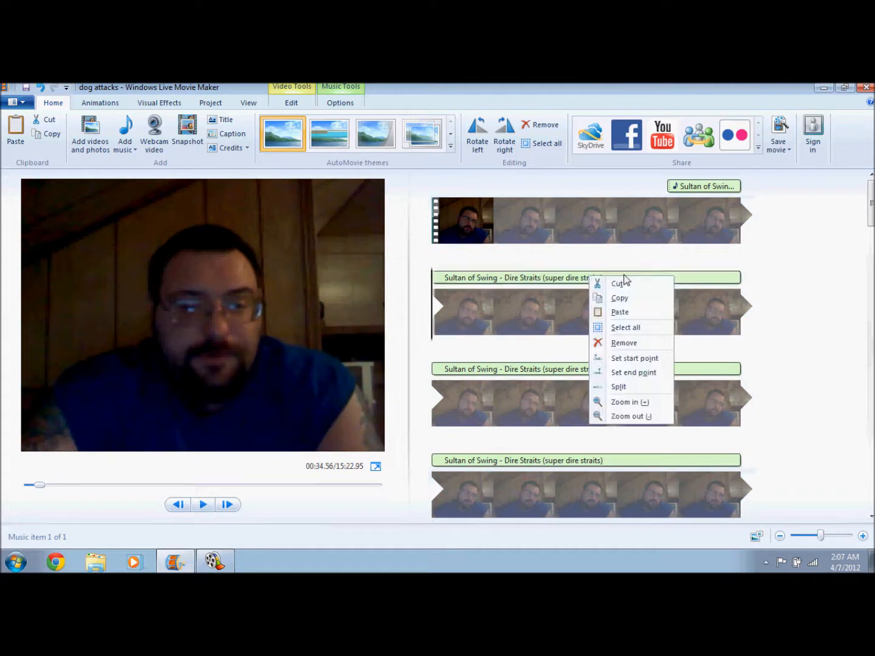
{"action": "left_click", "coordinate": [622, 343]}
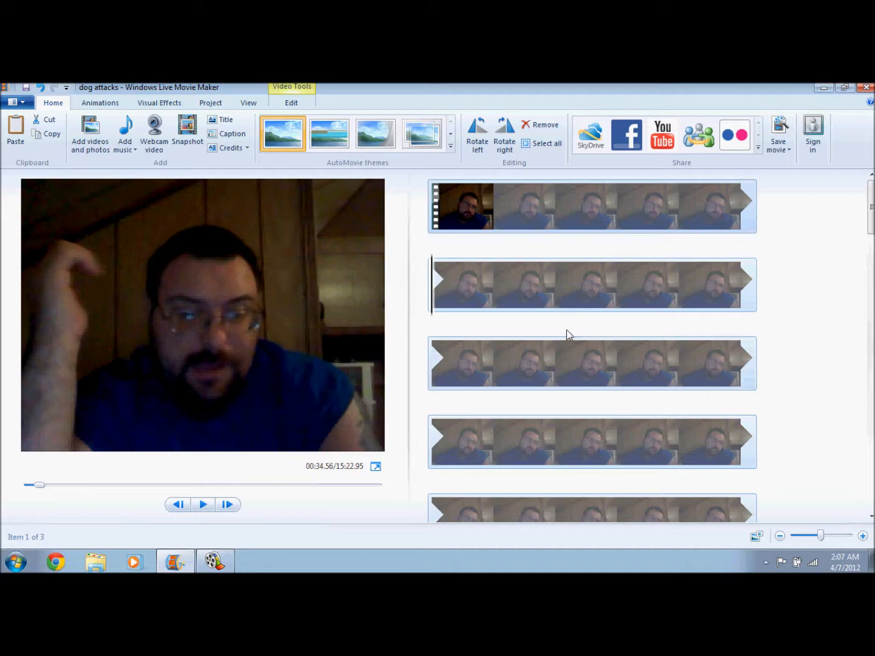
Minimize the movie project, open Paint and fill the blank canvas with black
{"action": "left_click", "coordinate": [823, 89]}
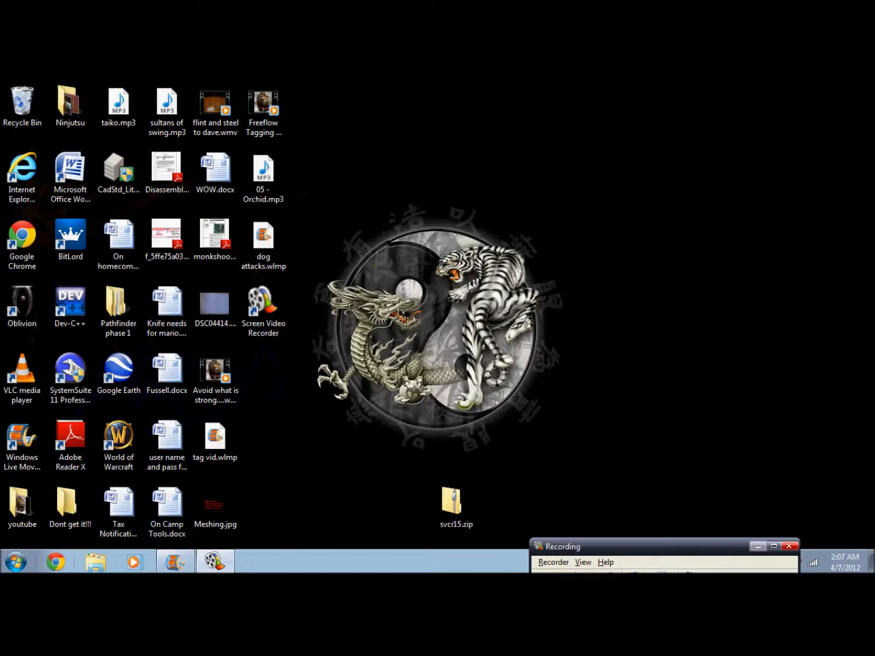
{"action": "left_click", "coordinate": [25, 563]}
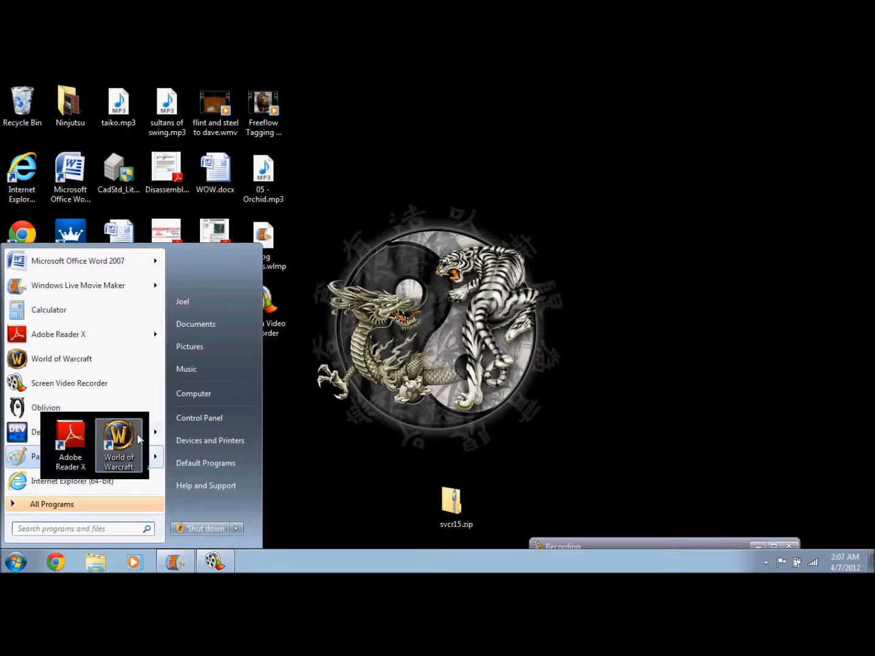
{"action": "left_click", "coordinate": [40, 457]}
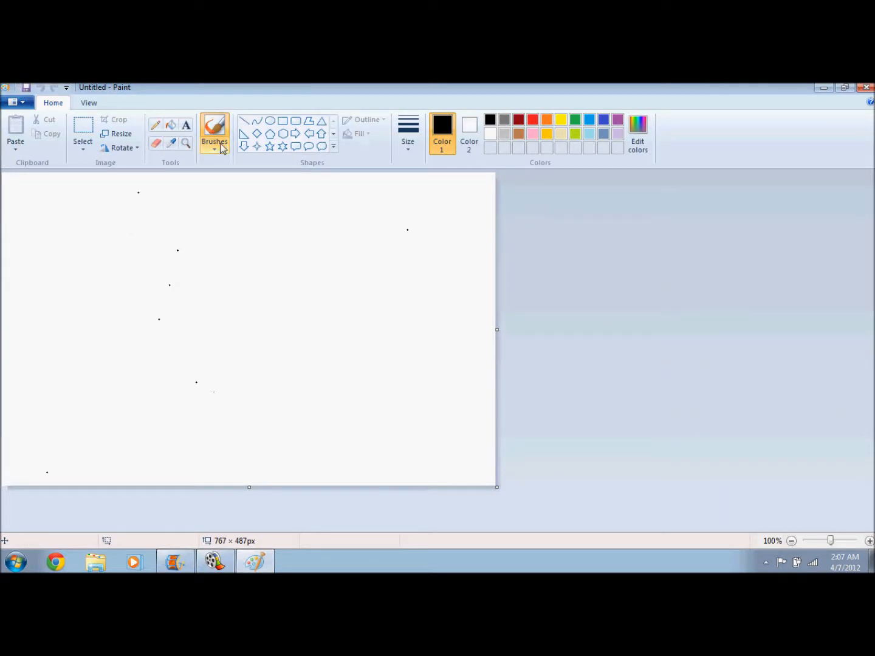
{"action": "left_click", "coordinate": [171, 126]}
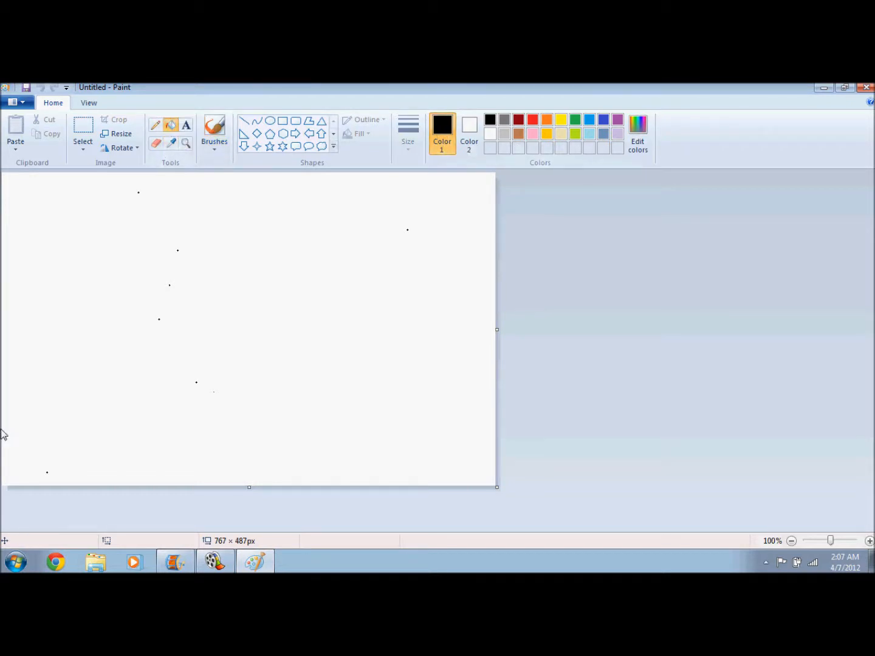
{"action": "left_click", "coordinate": [86, 321]}
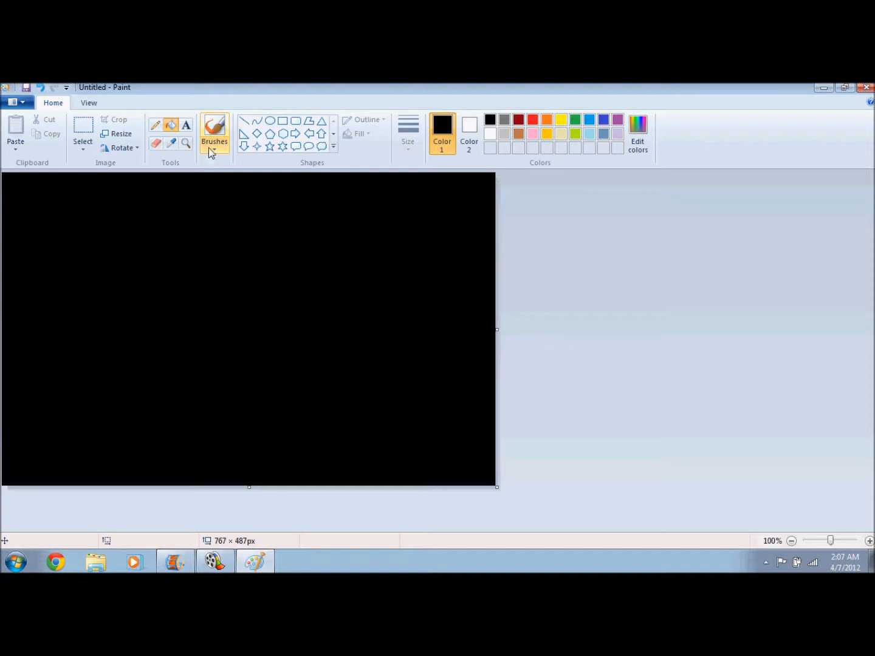
Draw a text box about 441 × 267 px on the black canvas and set its text colour to red
{"action": "left_click", "coordinate": [186, 126]}
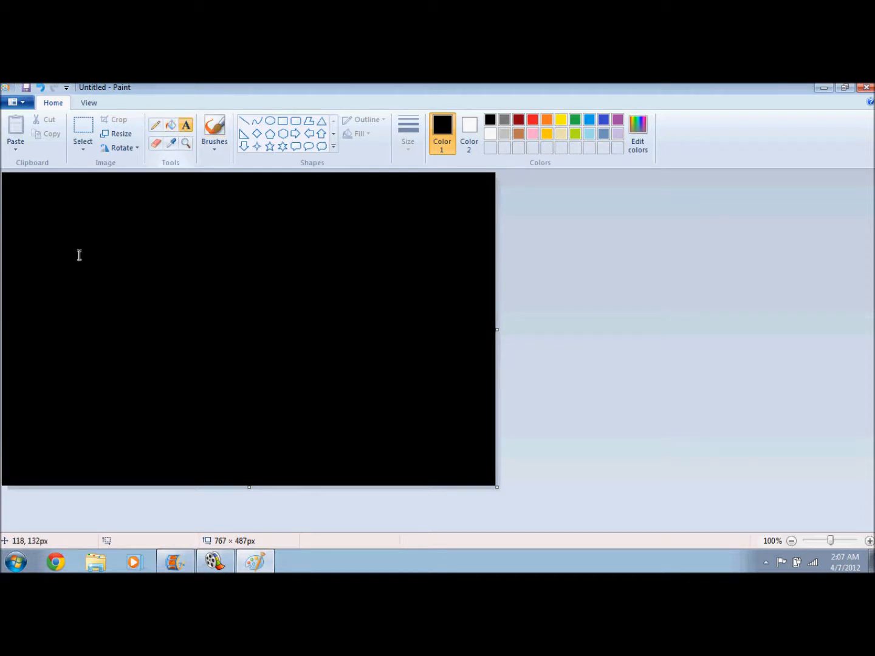
{"action": "left_click_drag", "start_coordinate": [80, 230], "coordinate": [364, 401]}
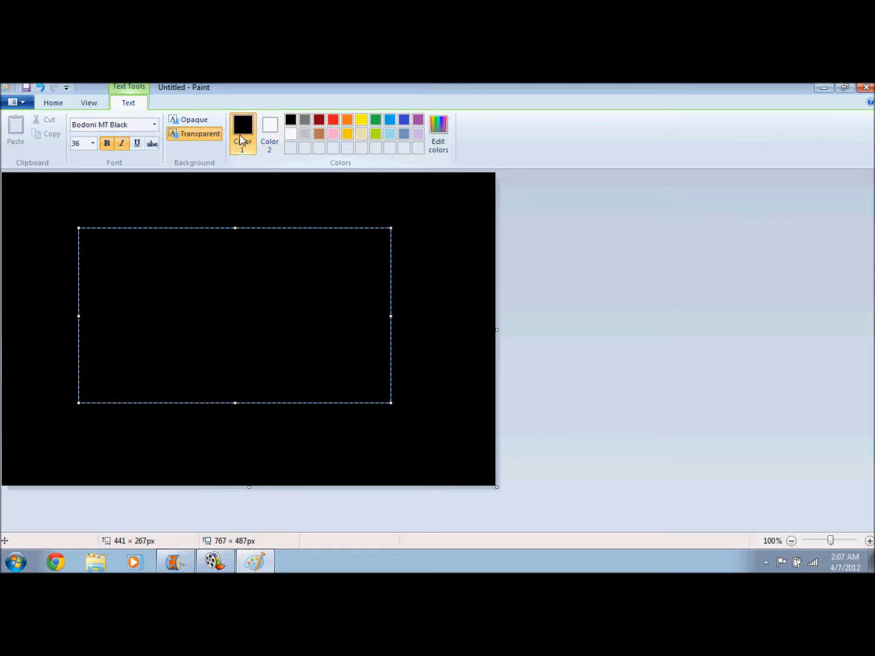
{"action": "left_click", "coordinate": [337, 122]}
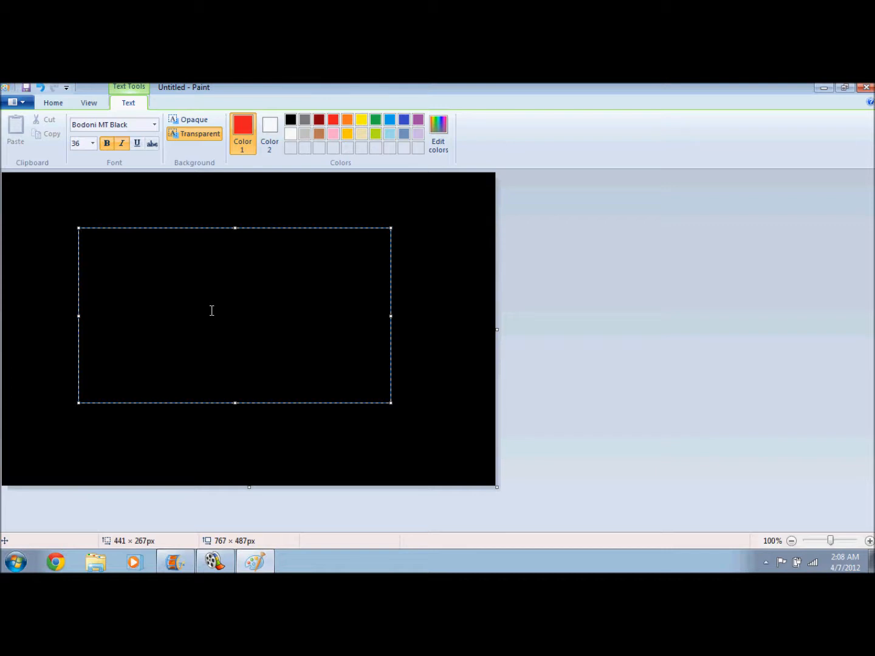
Enter the text "Hi I am Somethin'" in the text box
{"action": "type", "text": "Hi"}
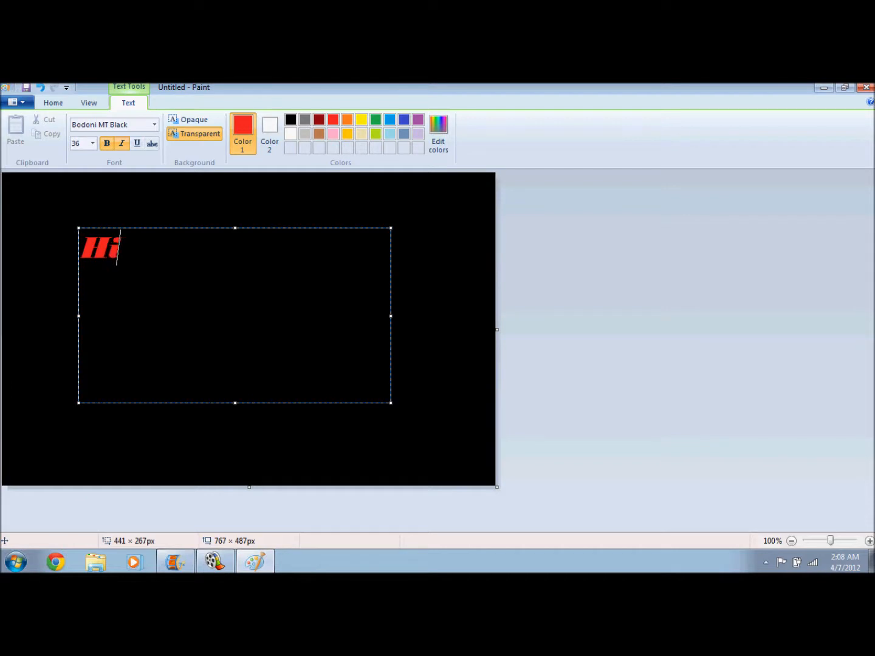
{"action": "type", "text": " I am"}
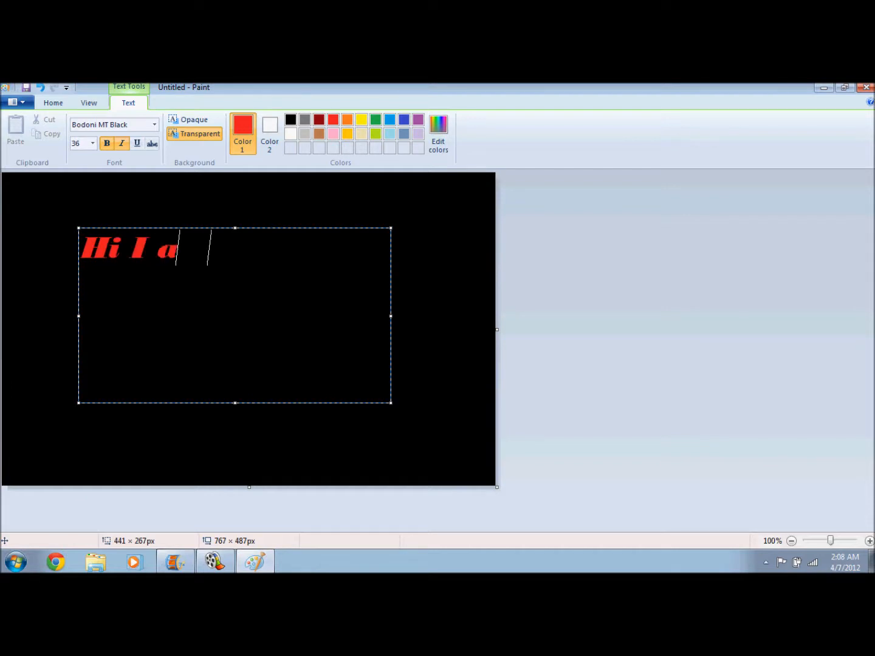
{"action": "key", "text": "BackSpace"}
{"action": "key", "text": "BackSpace"}
{"action": "type", "text": "m Somethin"}
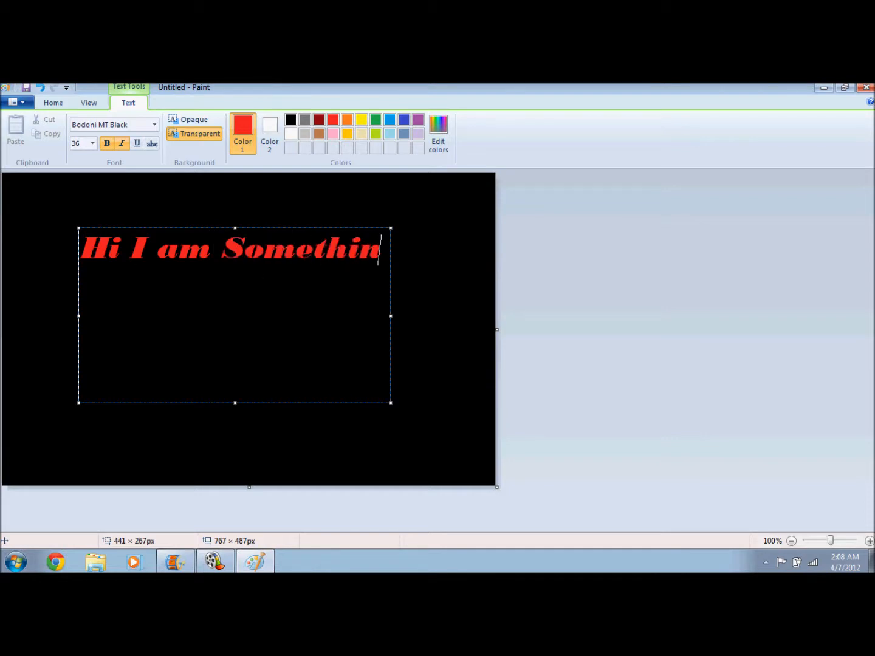
{"action": "type", "text": "'"}
{"action": "key", "text": "Return"}
Shrink the text box to a single line, about 490 × 63 px, and move it down near the canvas's middle
{"action": "left_click_drag", "start_coordinate": [234, 403], "coordinate": [238, 265]}
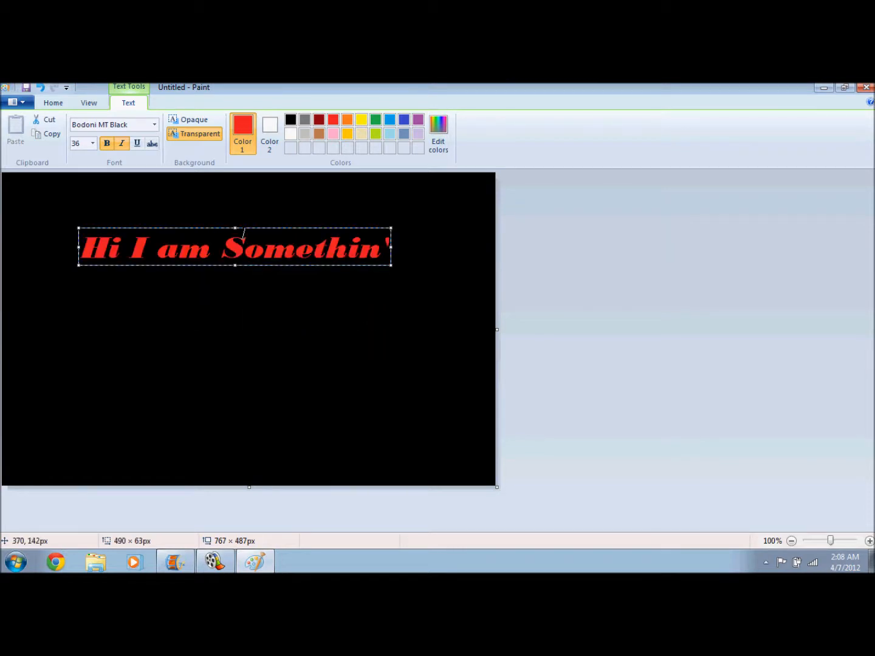
{"action": "left_click_drag", "start_coordinate": [264, 227], "coordinate": [262, 297]}
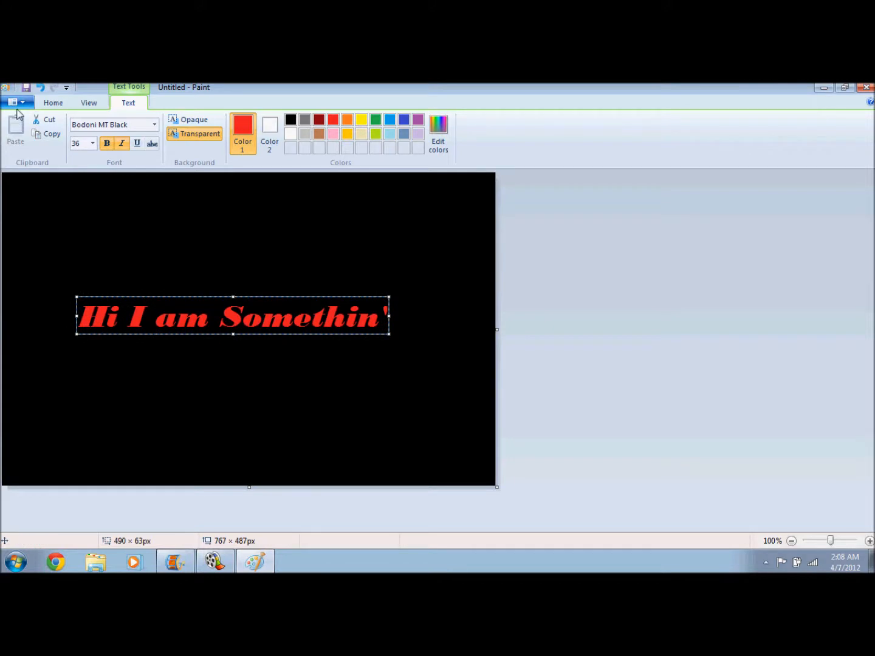
Save the title image to the desktop as a JPEG named Something
{"action": "left_click", "coordinate": [26, 89]}
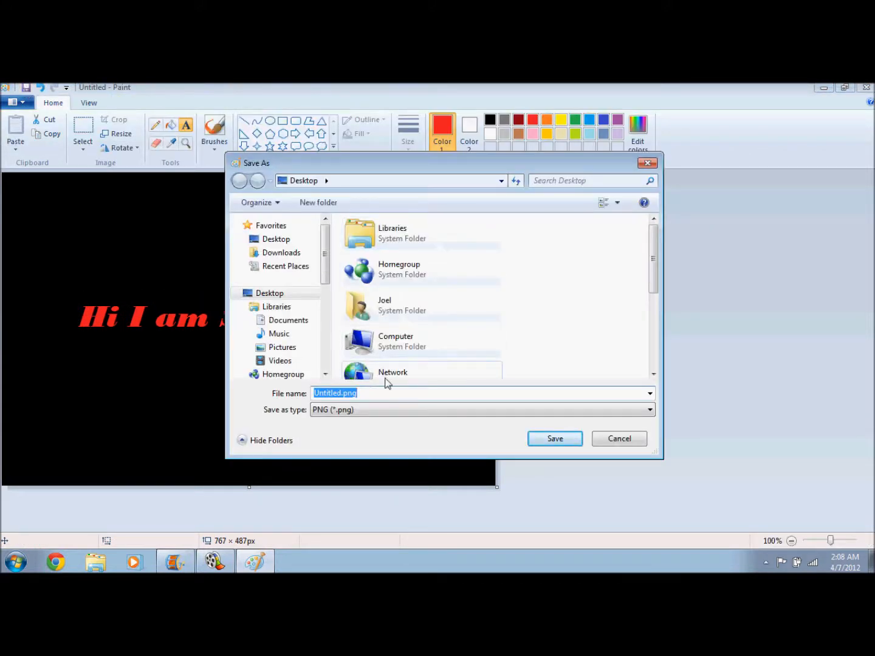
{"action": "left_click", "coordinate": [414, 411]}
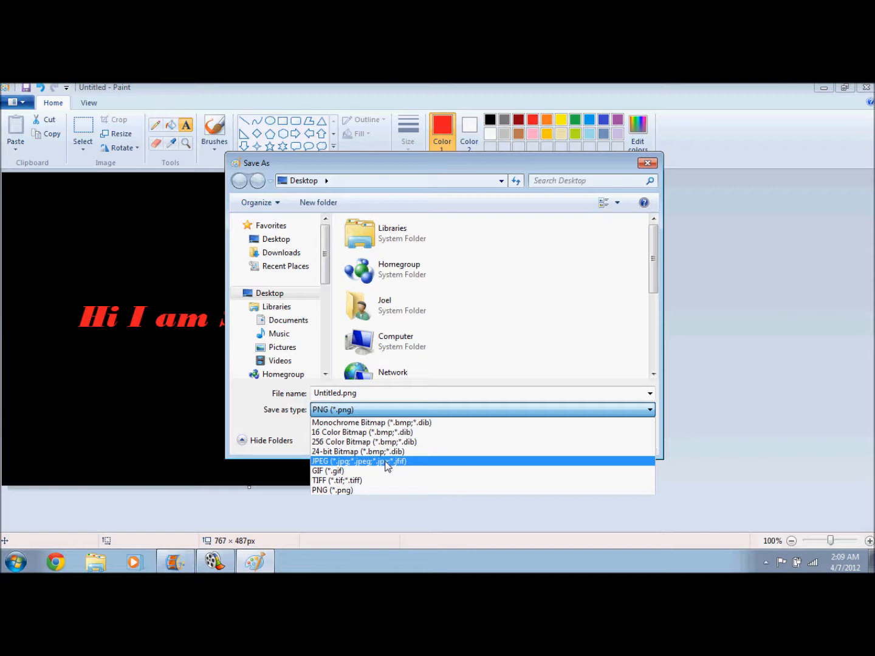
{"action": "left_click", "coordinate": [387, 462]}
{"action": "double_click", "coordinate": [360, 394]}
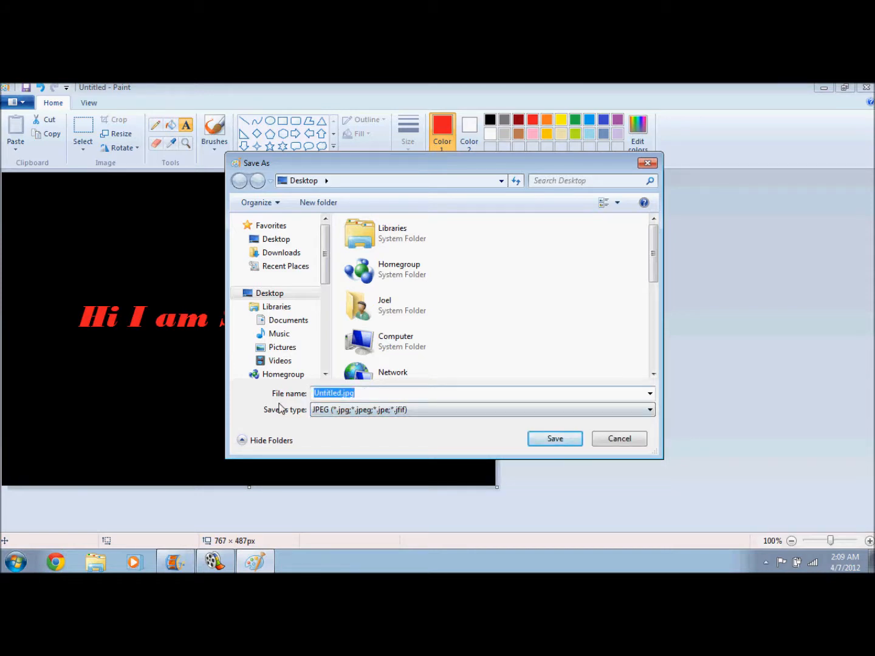
{"action": "type", "text": "Something"}
{"action": "left_click", "coordinate": [553, 439]}
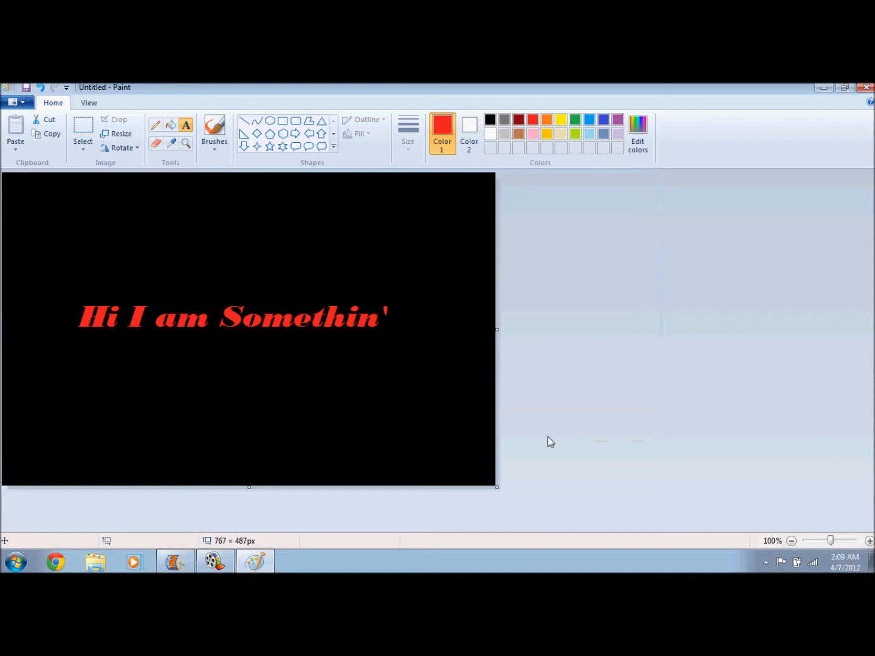
Switch back to Windows Live Movie Maker and select the second clip with the playhead at its start
{"action": "left_click", "coordinate": [828, 90]}
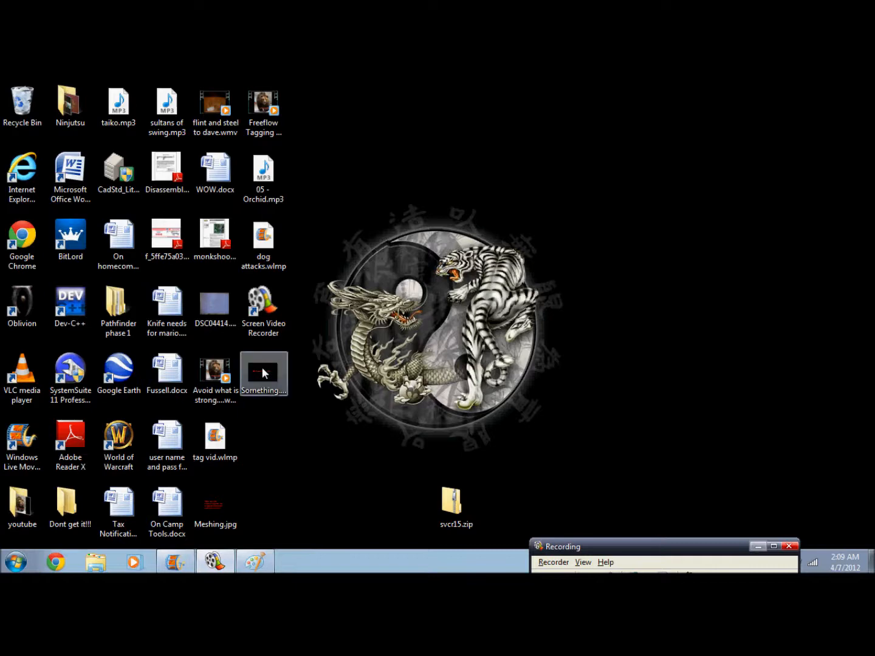
{"action": "left_click", "coordinate": [181, 562]}
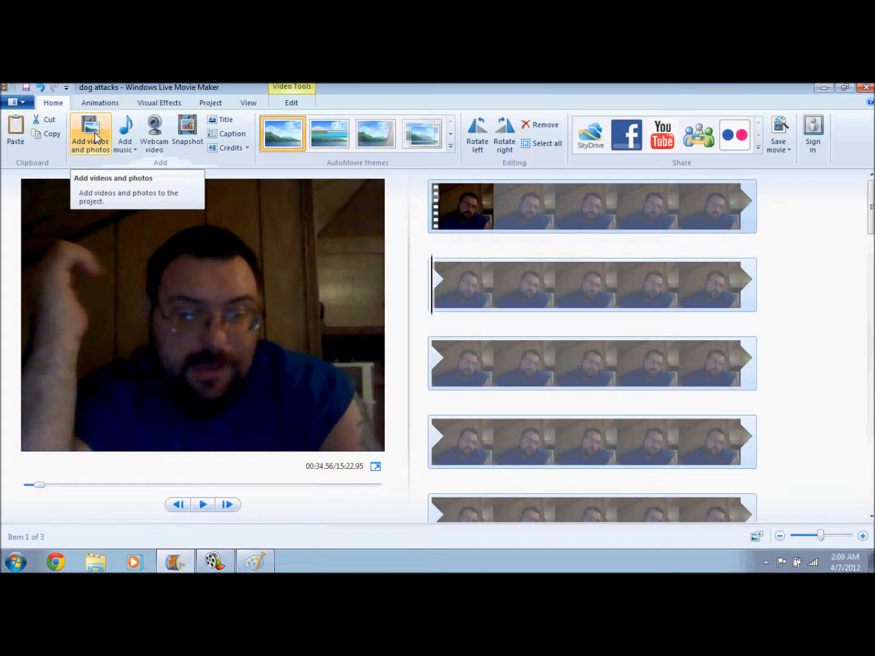
{"action": "scroll", "coordinate": [757, 422], "scroll_direction": "down", "scroll_amount": 8}
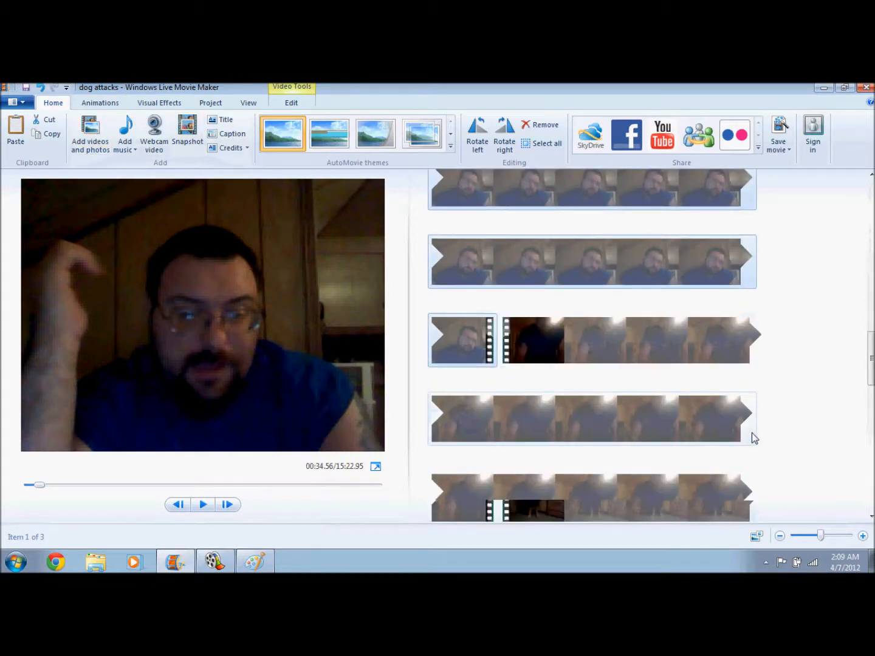
{"action": "scroll", "coordinate": [668, 424], "scroll_direction": "up", "scroll_amount": 1}
{"action": "left_click", "coordinate": [508, 389]}
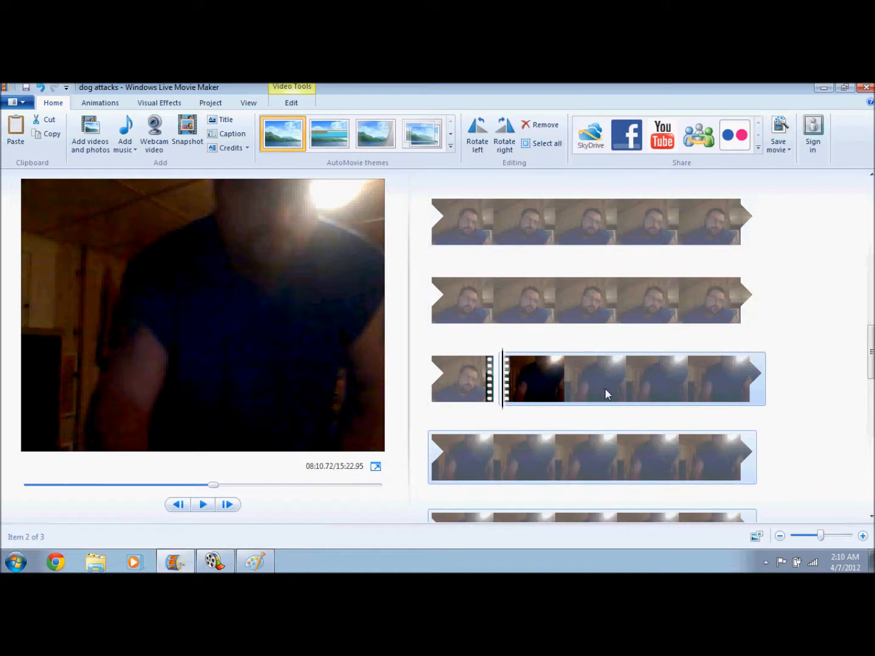
{"action": "scroll", "coordinate": [603, 386], "scroll_direction": "down", "scroll_amount": 5}
{"action": "scroll", "coordinate": [708, 413], "scroll_direction": "down", "scroll_amount": 3}
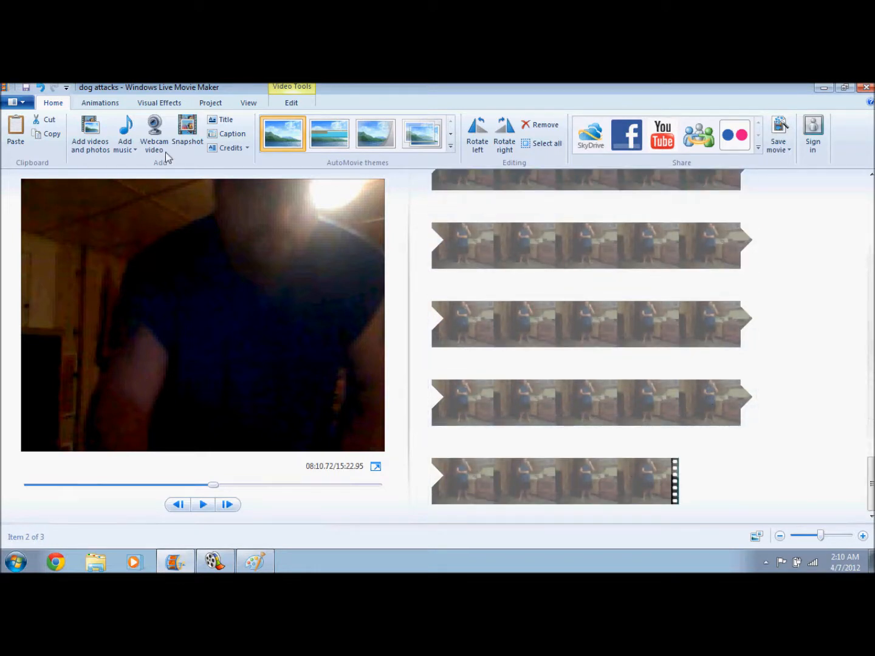
Add the Something.jpg title image from the desktop to the movie and briefly preview its playback
{"action": "left_click", "coordinate": [93, 134]}
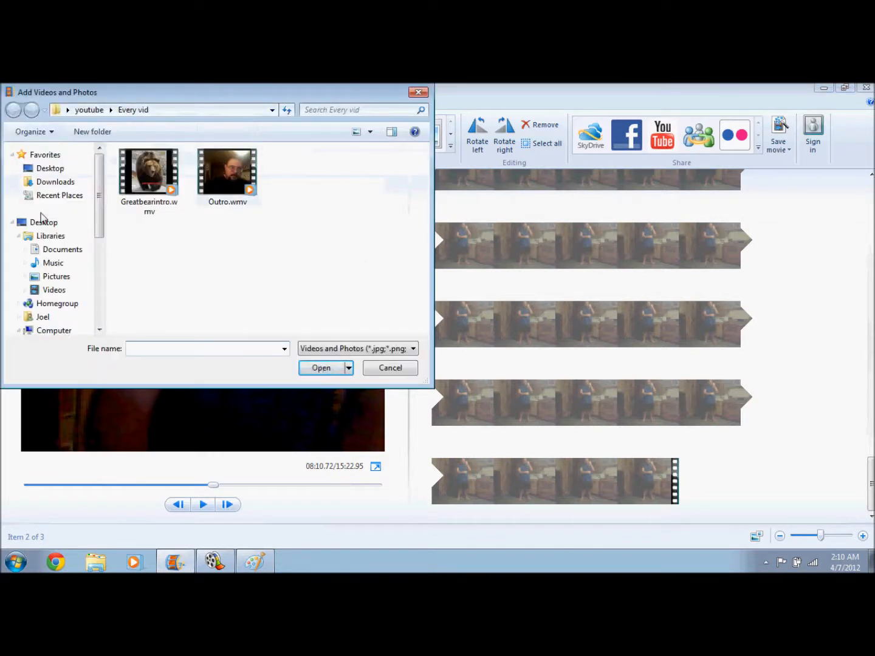
{"action": "left_click", "coordinate": [54, 170]}
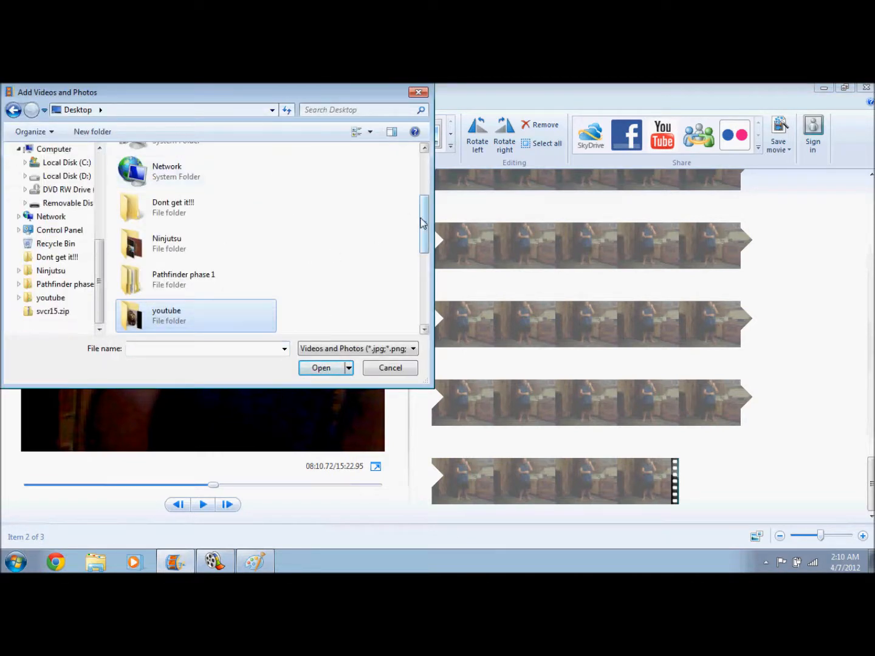
{"action": "scroll", "coordinate": [379, 250], "scroll_direction": "down", "scroll_amount": 5}
{"action": "left_click", "coordinate": [199, 322]}
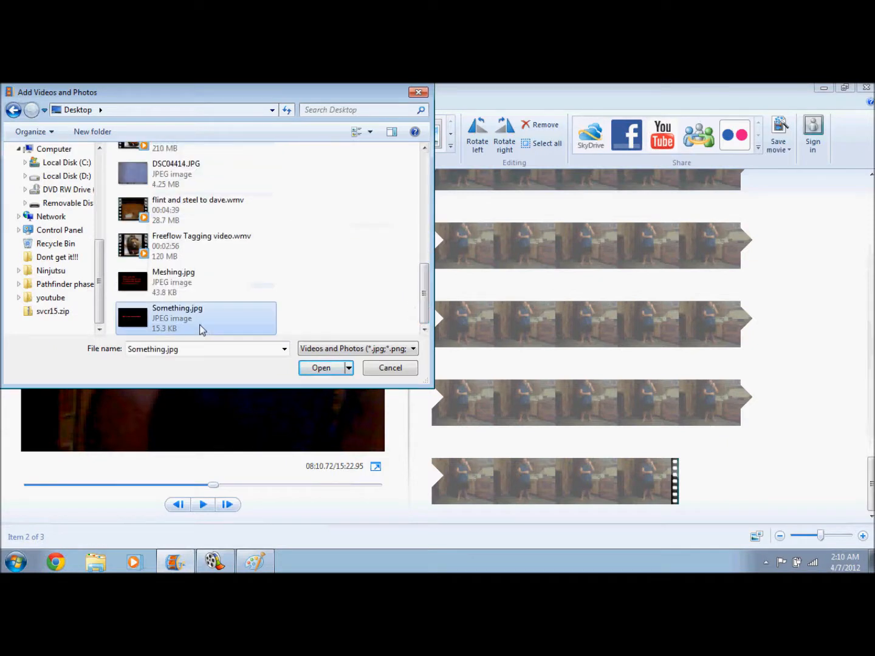
{"action": "left_click", "coordinate": [322, 368]}
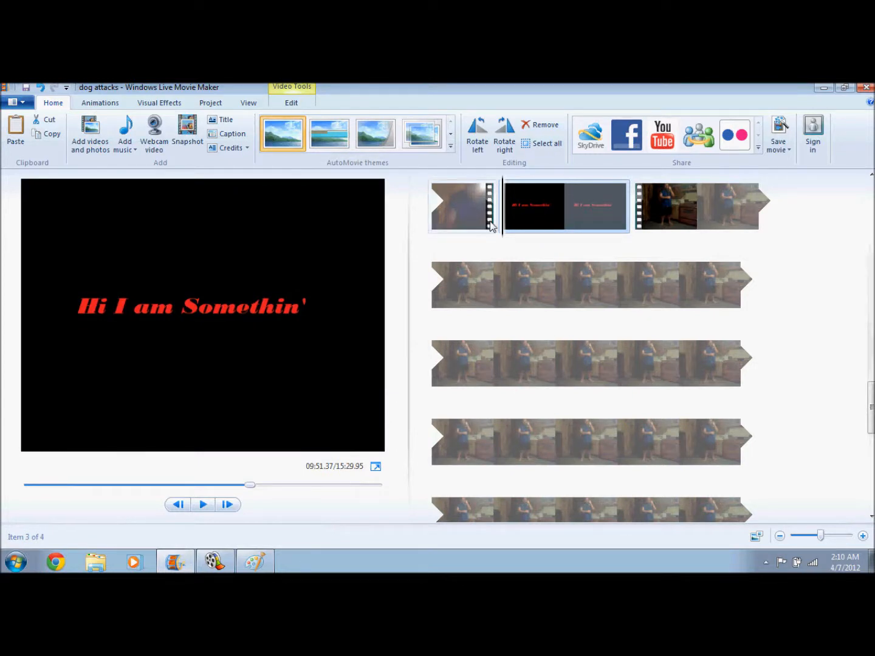
{"action": "left_click", "coordinate": [203, 504]}
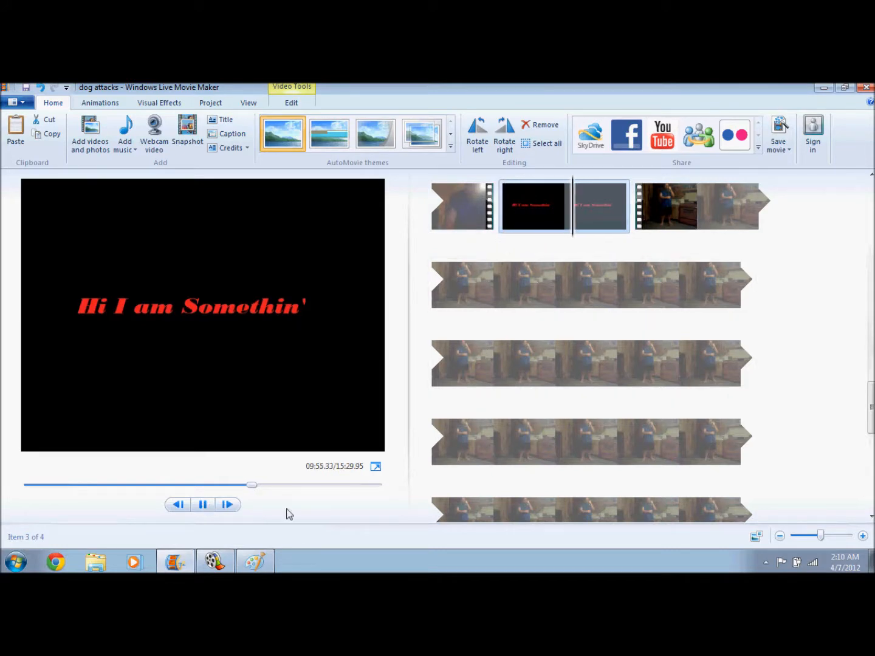
{"action": "left_click", "coordinate": [204, 511]}
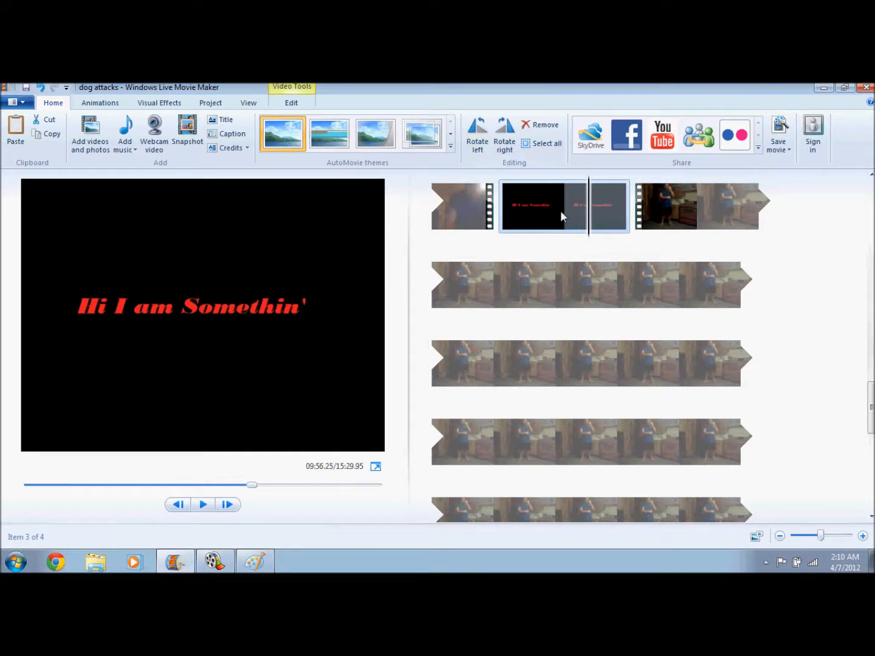
Look through the available duration options for the selected title image without changing its duration
{"action": "left_click", "coordinate": [292, 102]}
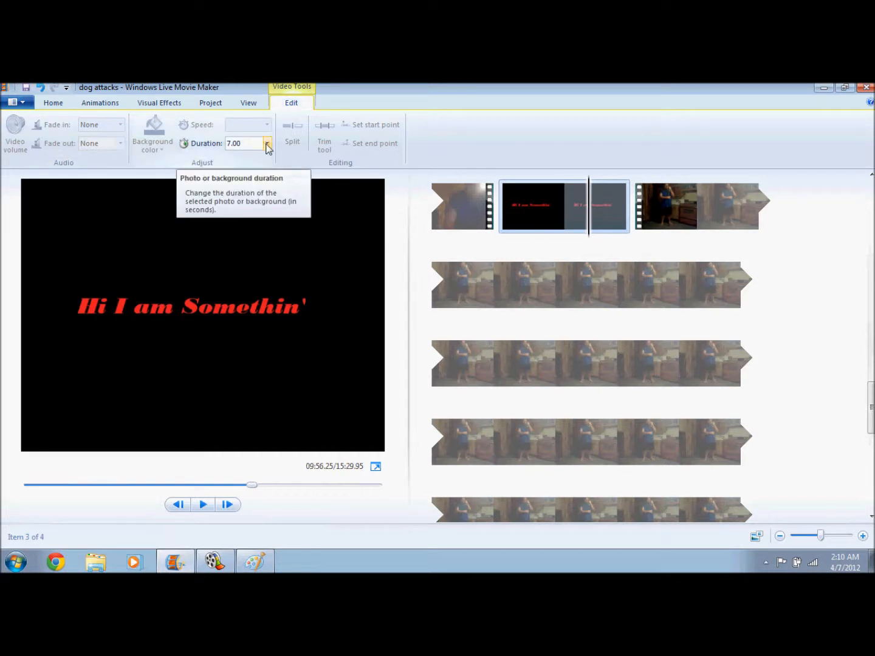
{"action": "left_click", "coordinate": [267, 145]}
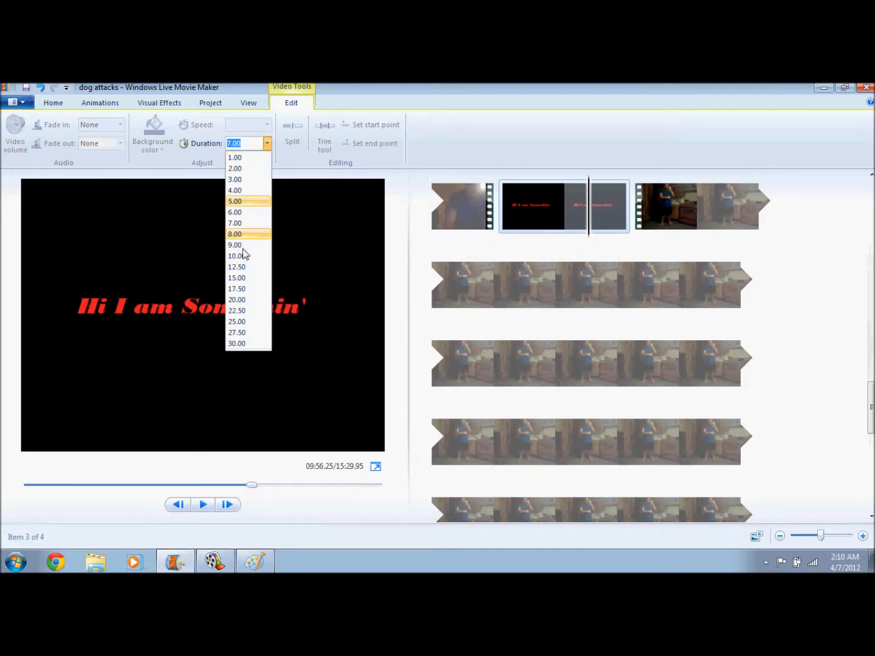
{"action": "left_click", "coordinate": [268, 144]}
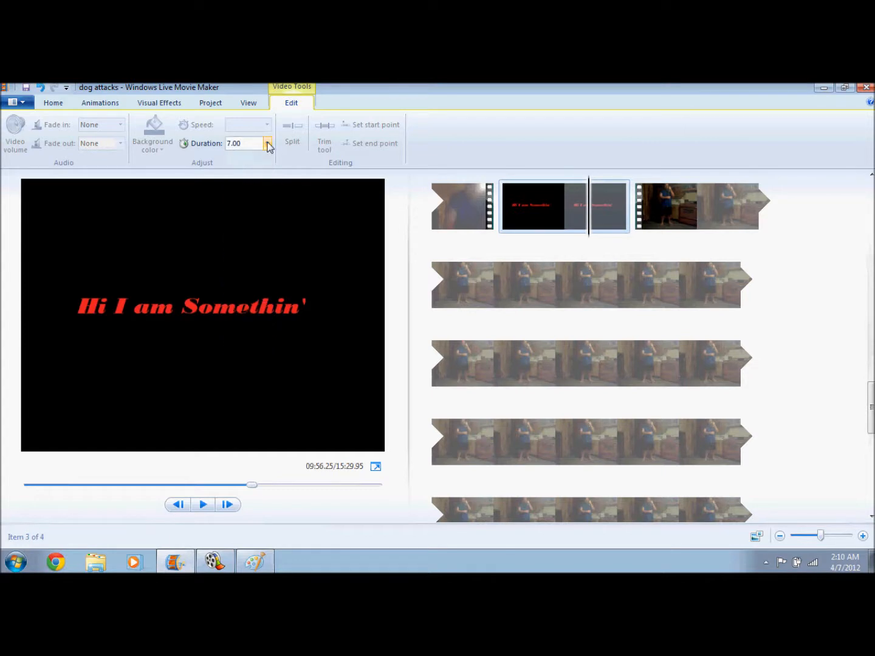
{"action": "left_click", "coordinate": [53, 103]}
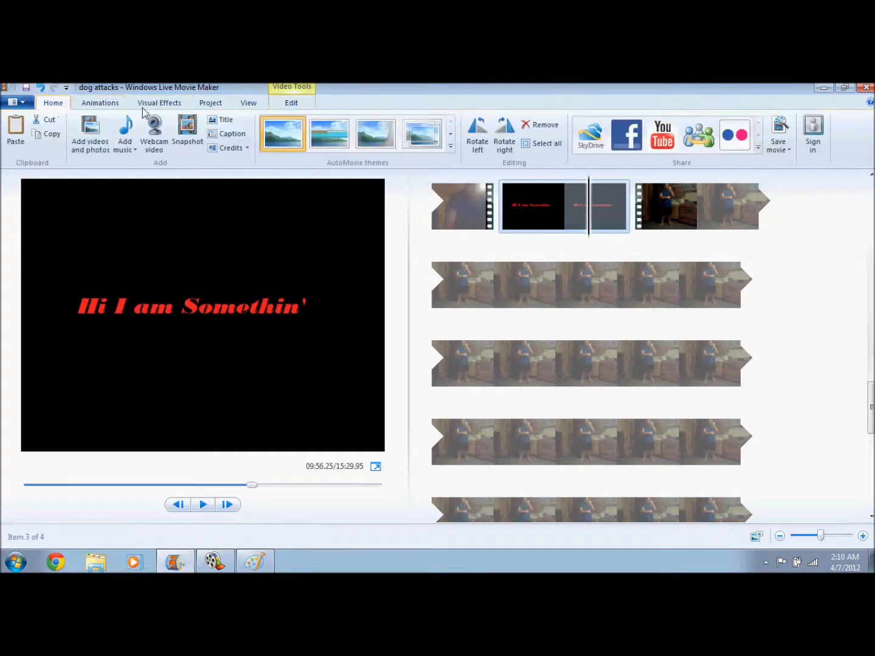